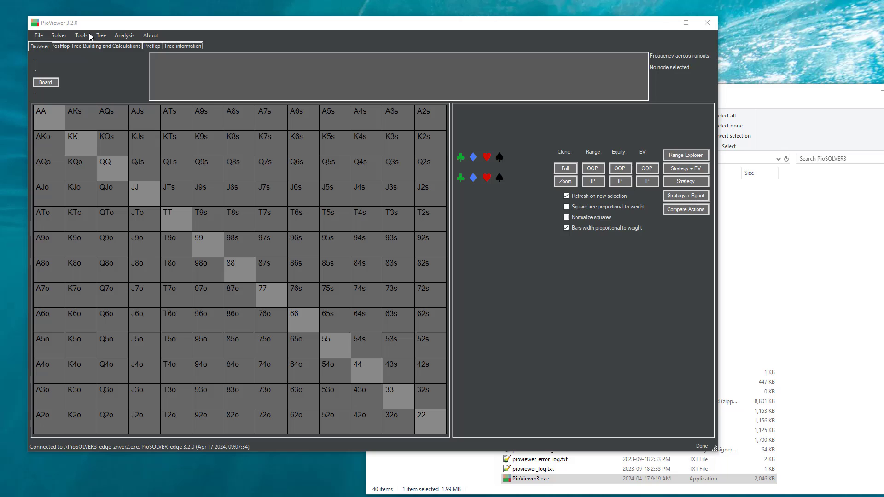
Load the recently used tree 3BetPot-SmallSave.cfr
{"action": "left_click", "coordinate": [35, 37]}
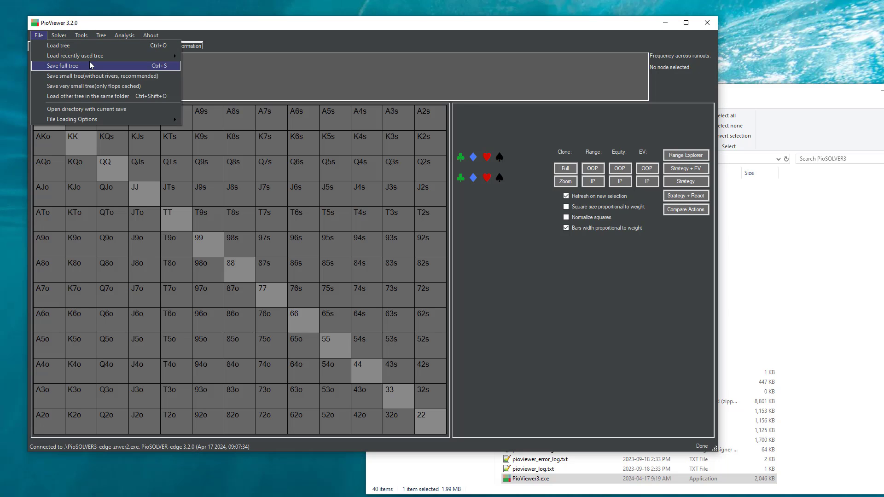
{"action": "mouse_move", "coordinate": [93, 57]}
{"action": "left_click", "coordinate": [295, 67]}
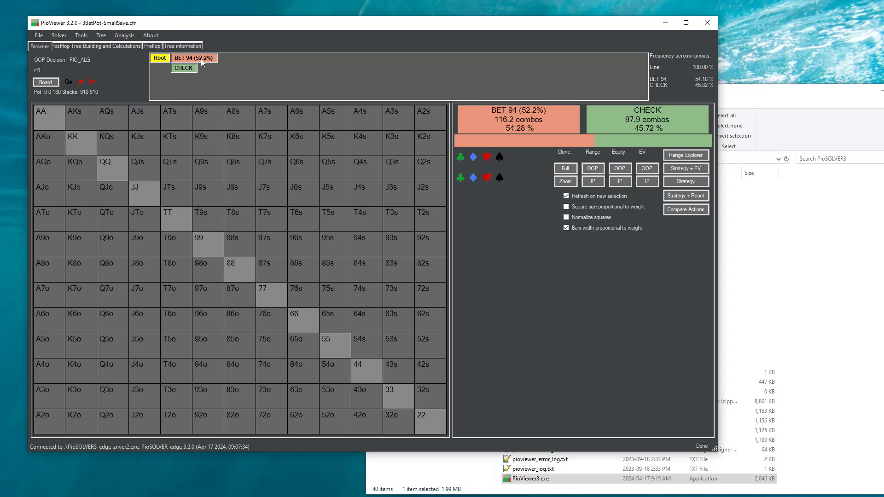
Follow the line check, bet 94, call in the loaded tree and select the 5♦ turn card
{"action": "left_click", "coordinate": [191, 73]}
{"action": "left_click", "coordinate": [233, 58]}
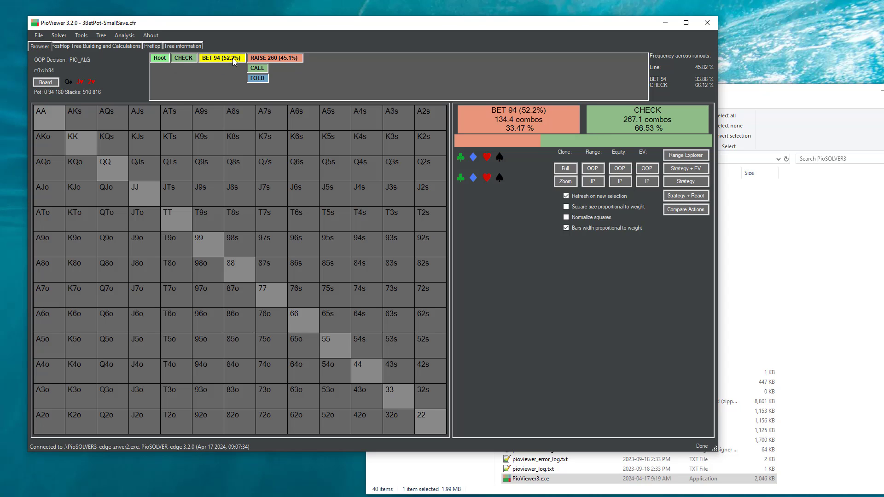
{"action": "left_click", "coordinate": [267, 72]}
{"action": "left_click", "coordinate": [326, 68]}
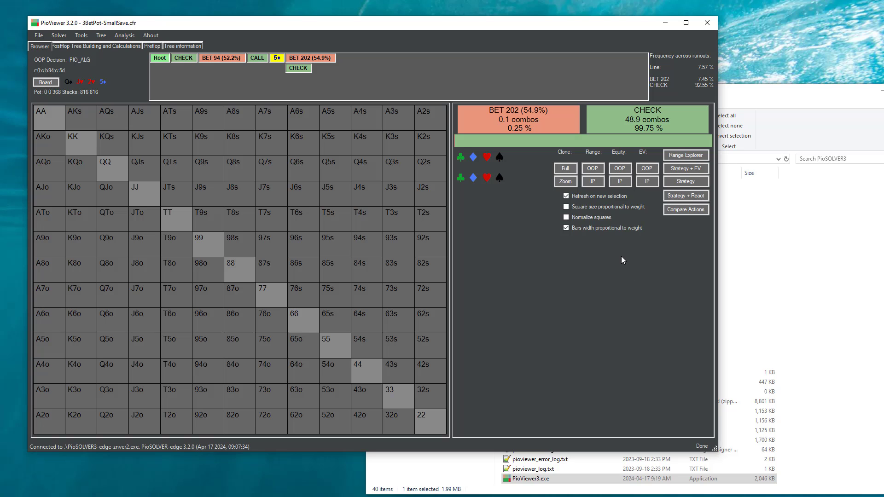
Examine the OOP and IP ranges at the 5♦ turn node
{"action": "left_click", "coordinate": [593, 168]}
{"action": "left_click", "coordinate": [594, 182]}
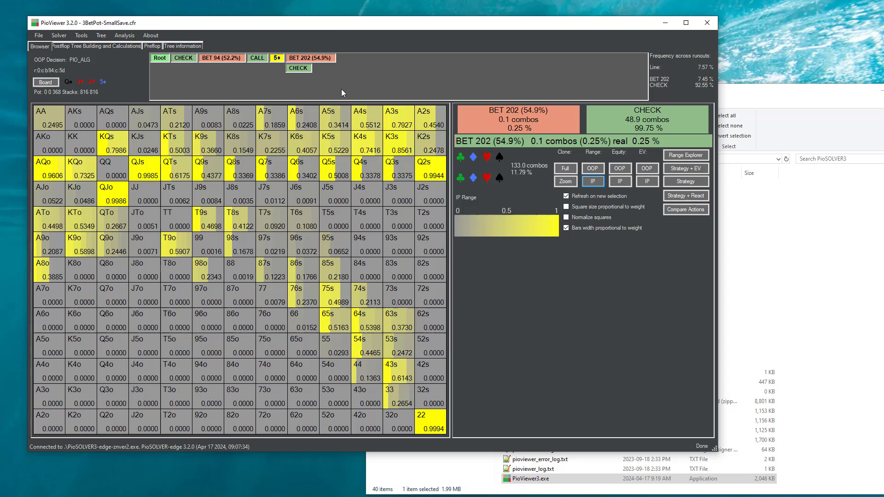
{"action": "left_click", "coordinate": [593, 168]}
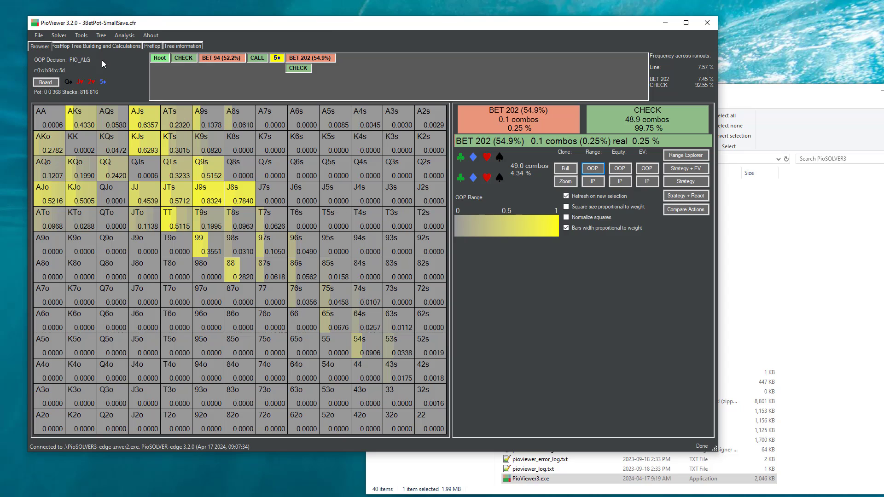
Create a subtree configuration from the selected turn node and check its board and starting pot
{"action": "left_click", "coordinate": [90, 47]}
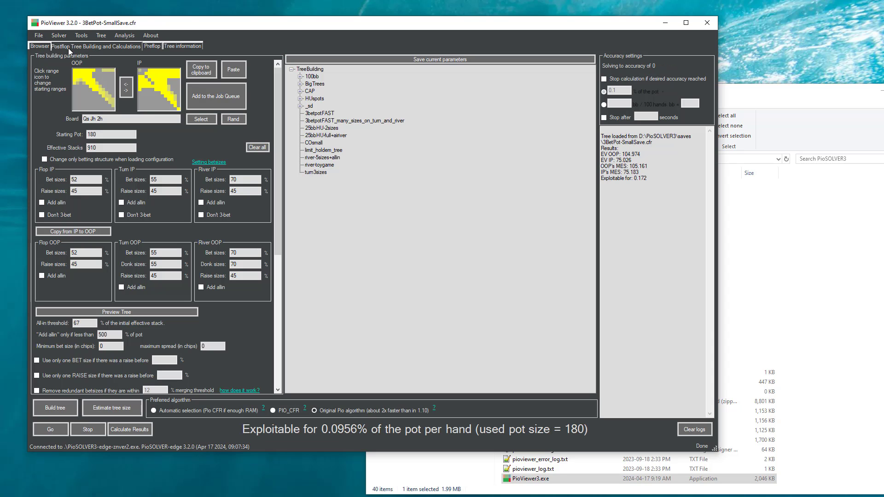
{"action": "left_click", "coordinate": [104, 38]}
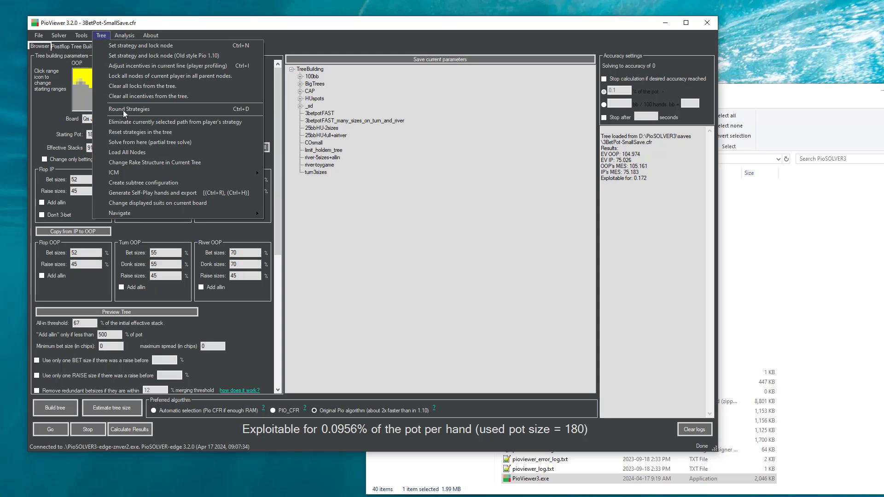
{"action": "left_click", "coordinate": [150, 183]}
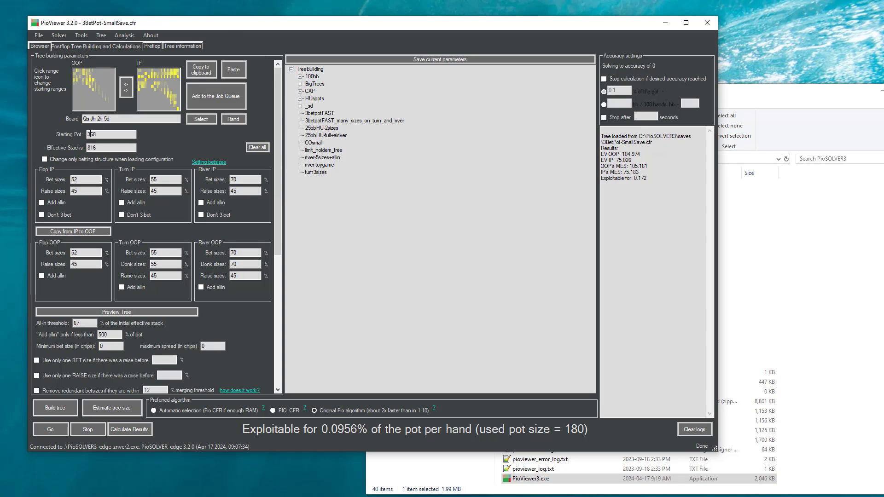
{"action": "left_click_drag", "start_coordinate": [84, 118], "coordinate": [115, 119]}
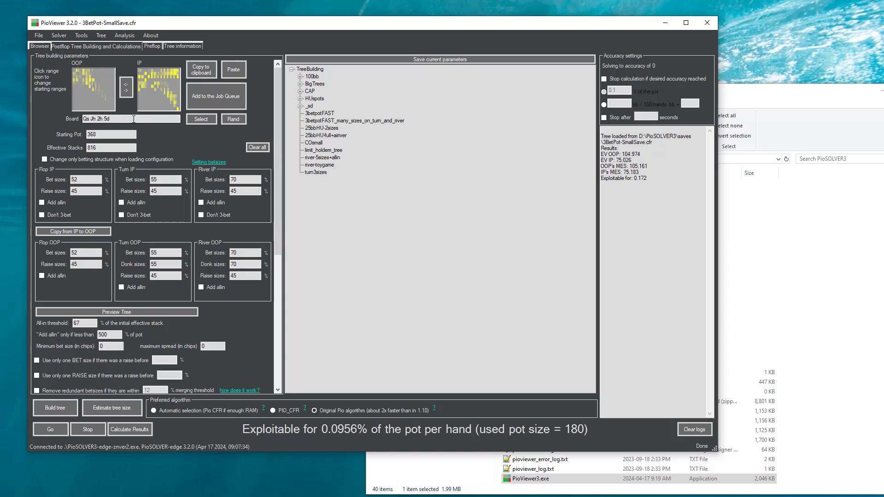
{"action": "key", "text": "Tab"}
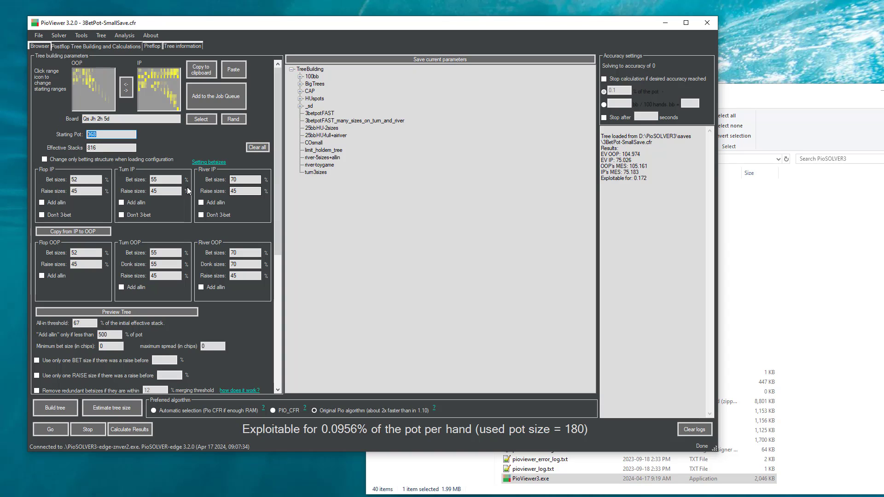
Load only the betting structure of the turn3sizes configuration and build the turn tree
{"action": "left_click", "coordinate": [45, 160]}
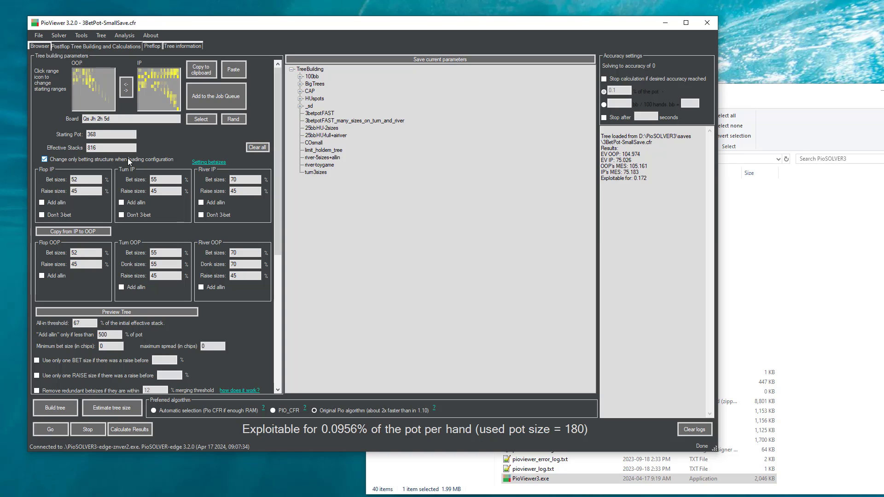
{"action": "left_click", "coordinate": [325, 175]}
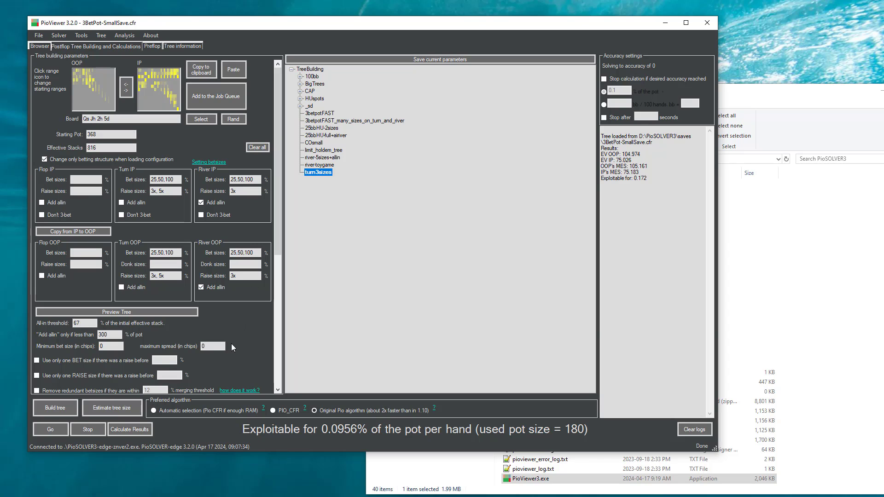
{"action": "left_click", "coordinate": [61, 408]}
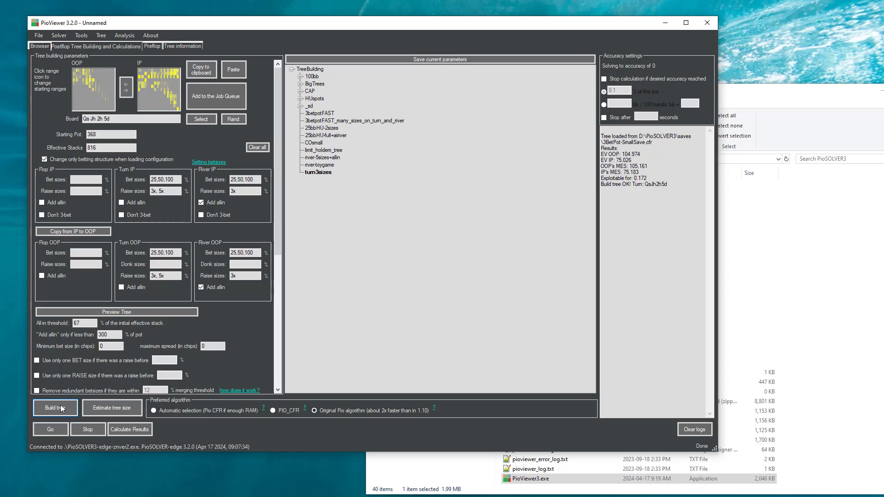
Solve the turn tree, enabling the stop at 0.1% of the pot accuracy, and stop the solver manually
{"action": "left_click", "coordinate": [51, 429]}
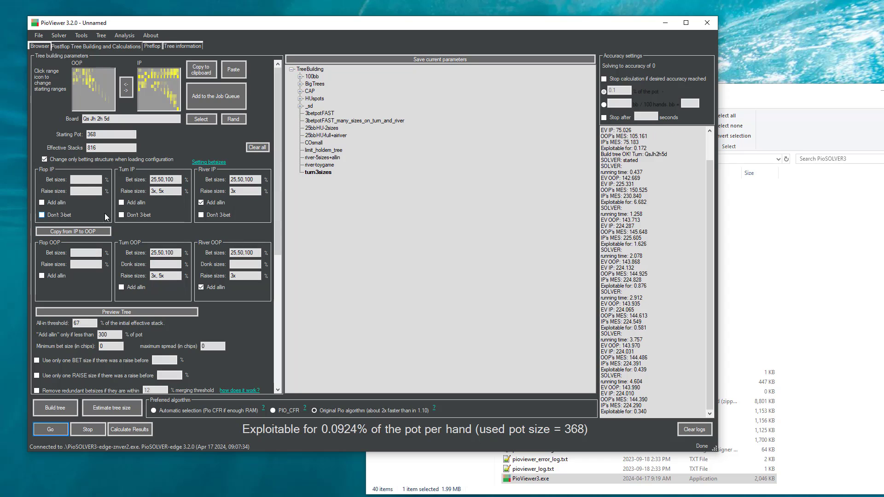
{"action": "left_click", "coordinate": [611, 82]}
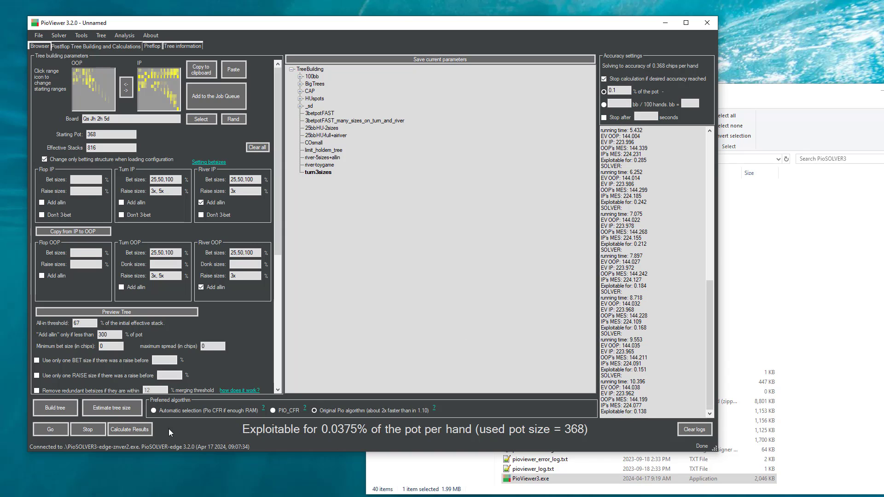
{"action": "left_click", "coordinate": [87, 430]}
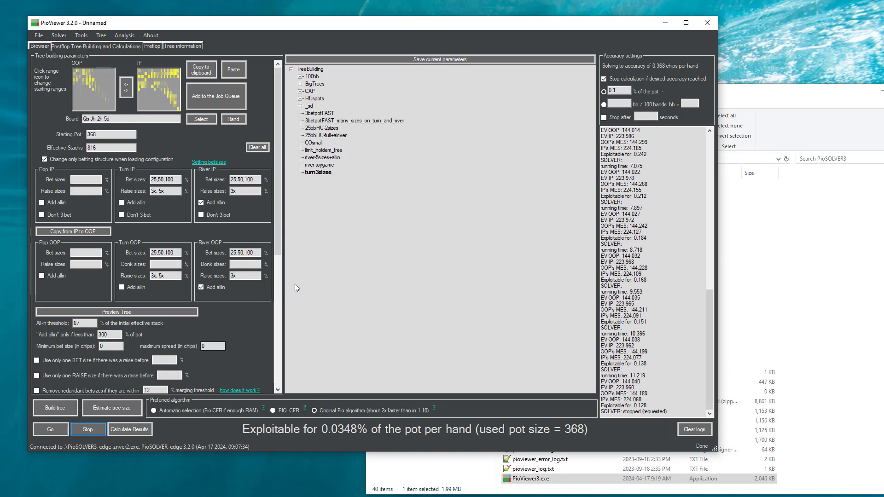
Examine the solved turn strategy for OOP at the root and for IP after the check
{"action": "left_click", "coordinate": [40, 47]}
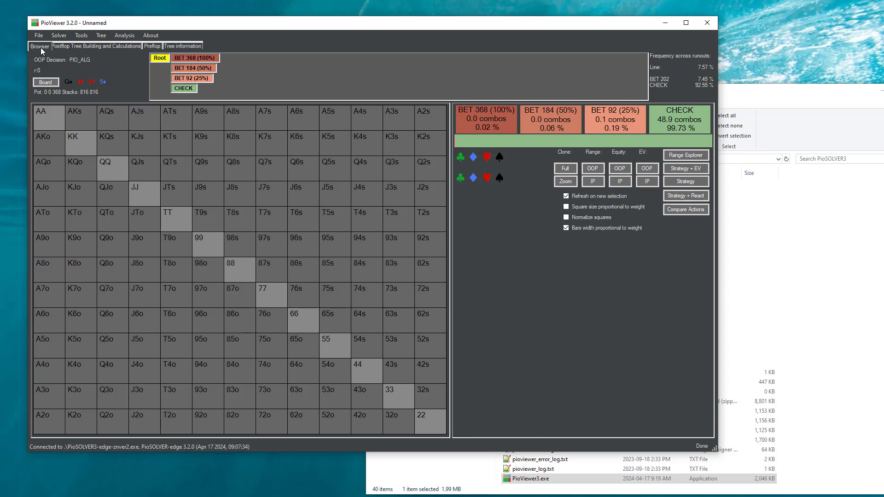
{"action": "left_click", "coordinate": [685, 182]}
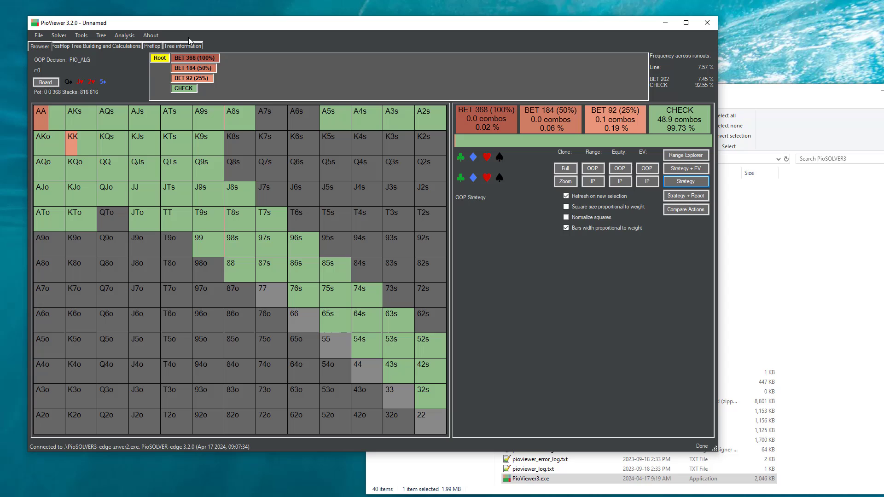
{"action": "left_click", "coordinate": [190, 90]}
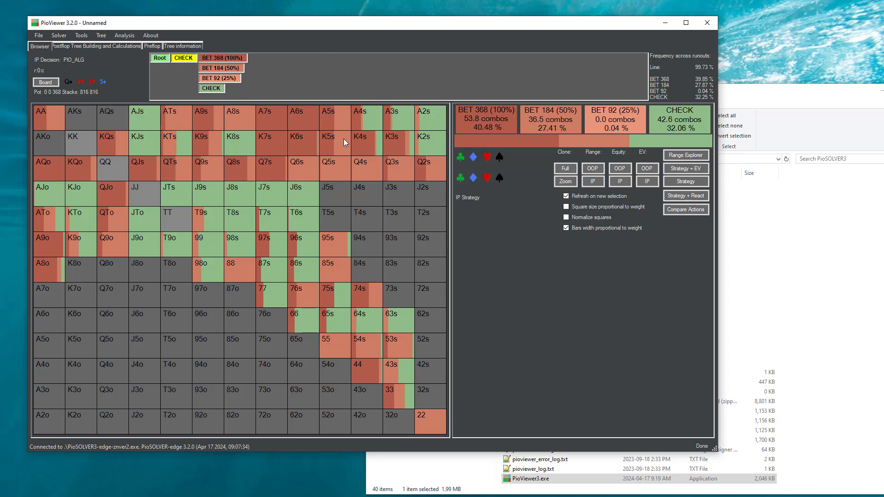
{"action": "left_click", "coordinate": [90, 46]}
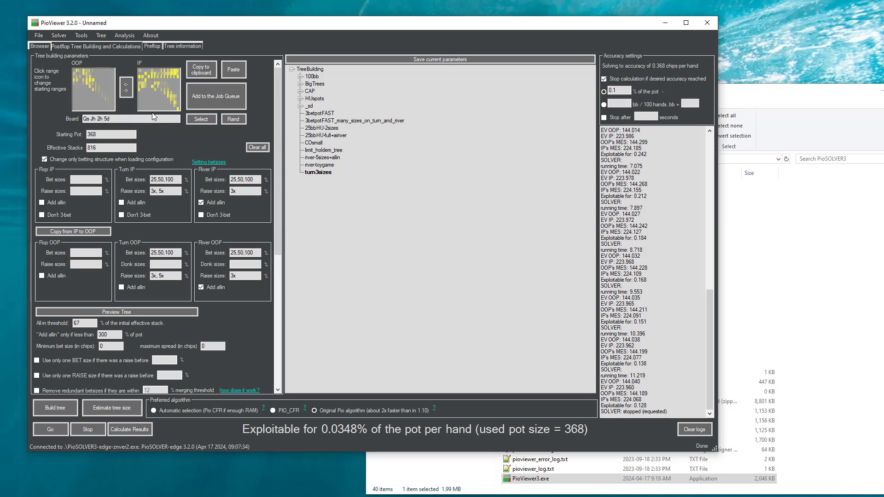
{"action": "left_click", "coordinate": [41, 46]}
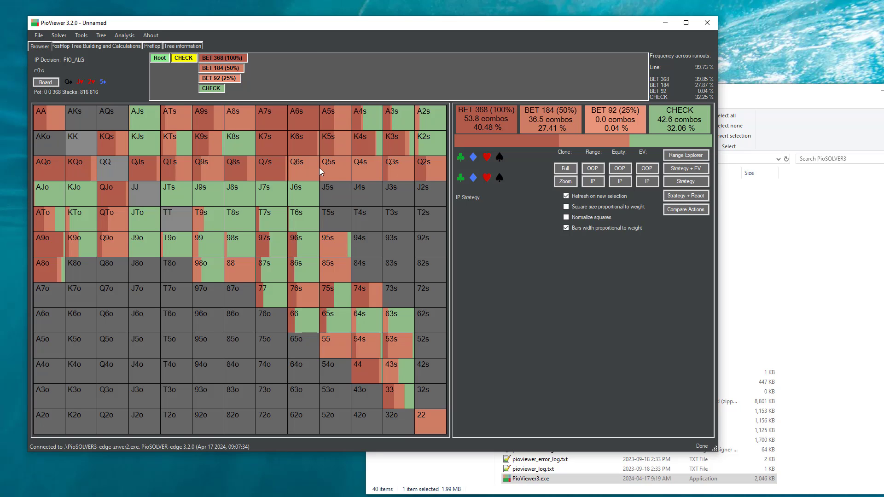
Enable the Use Subtree Distributor file loading option
{"action": "left_click", "coordinate": [38, 36]}
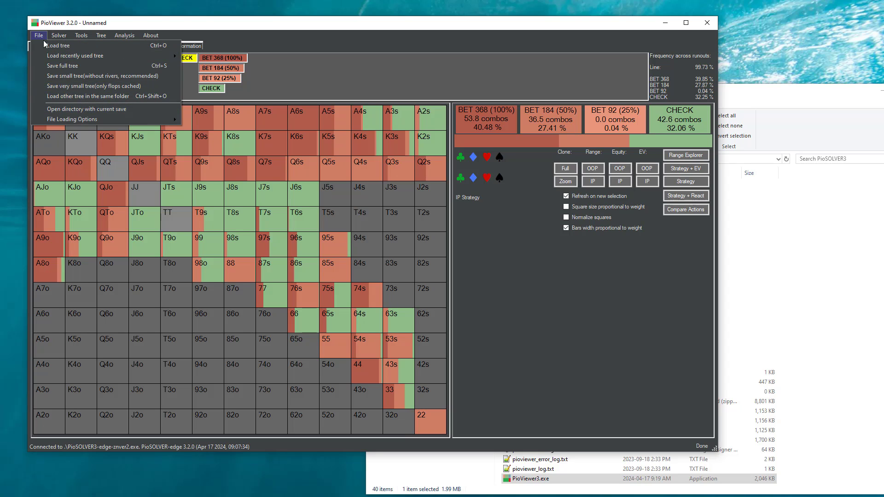
{"action": "mouse_move", "coordinate": [95, 120]}
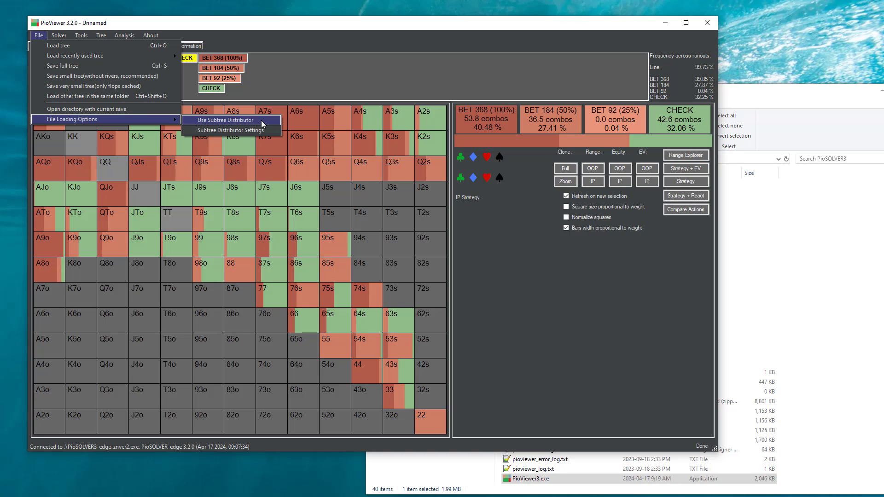
{"action": "left_click", "coordinate": [231, 121]}
Reload 3BetPot-SmallSave.cfr from the recently used trees with the subtree distributor active
{"action": "left_click", "coordinate": [37, 36]}
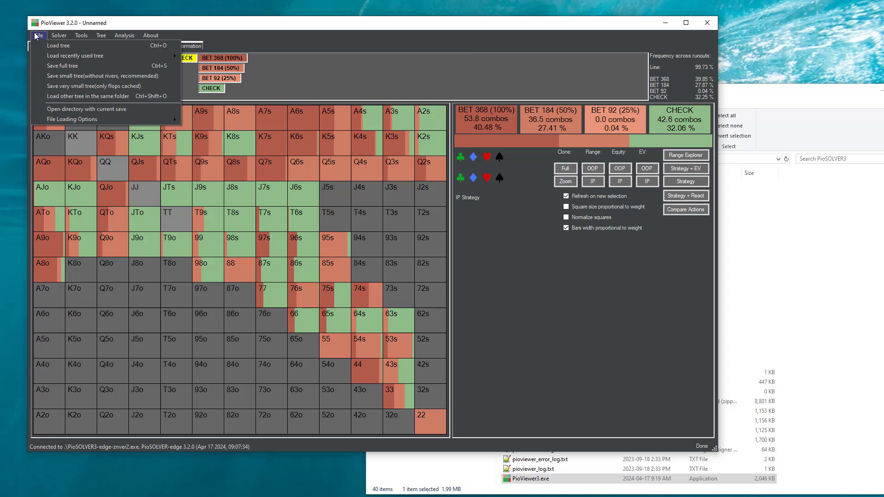
{"action": "mouse_move", "coordinate": [73, 58]}
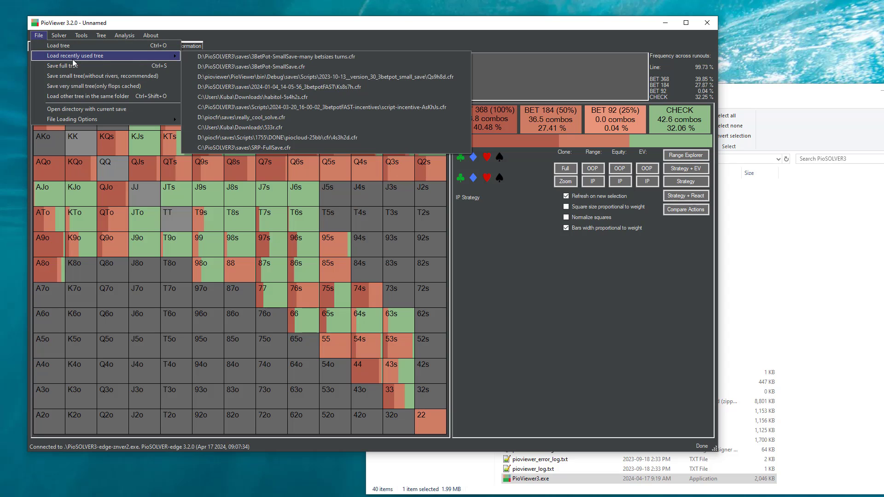
{"action": "left_click", "coordinate": [304, 68]}
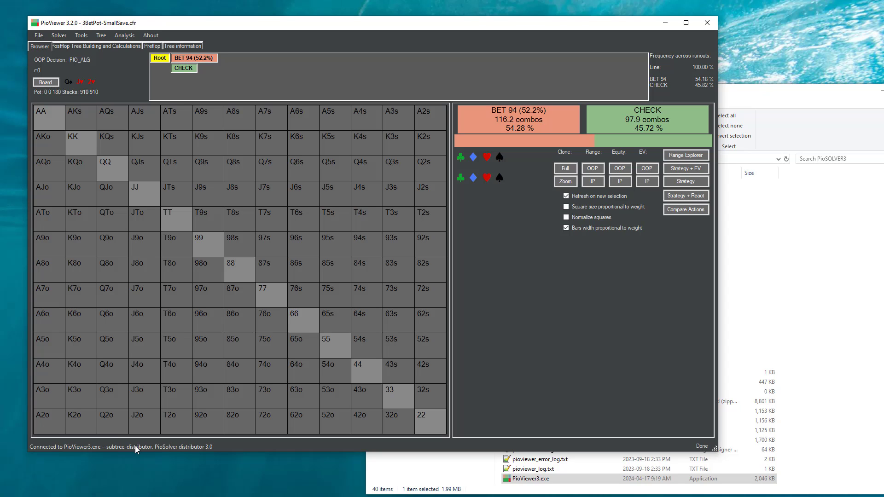
Configure the Subtree Distributor to generate subtrees on Turns, using turn3sizes.txt as the tree building configuration file
{"action": "left_click", "coordinate": [39, 36]}
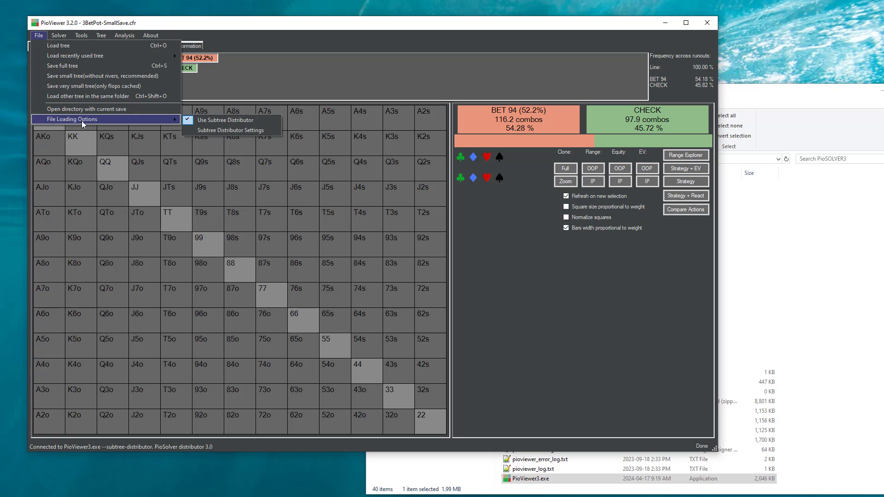
{"action": "left_click", "coordinate": [222, 134]}
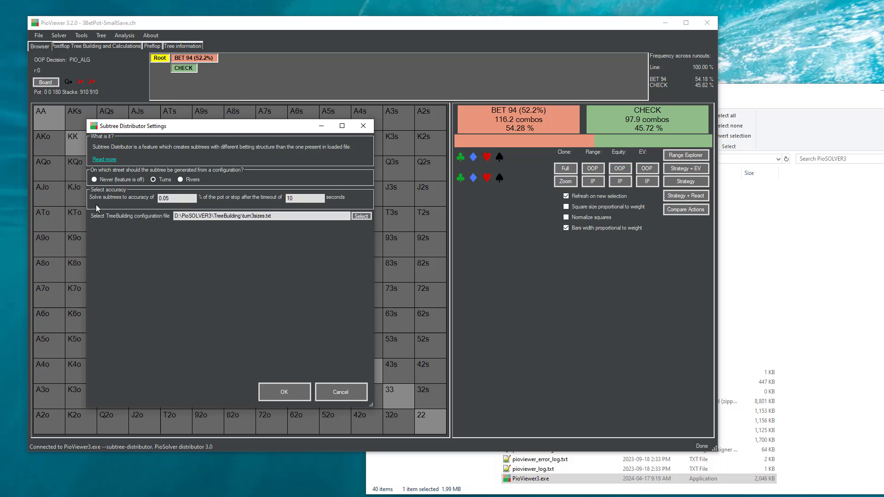
{"action": "left_click", "coordinate": [159, 181]}
{"action": "left_click", "coordinate": [193, 181]}
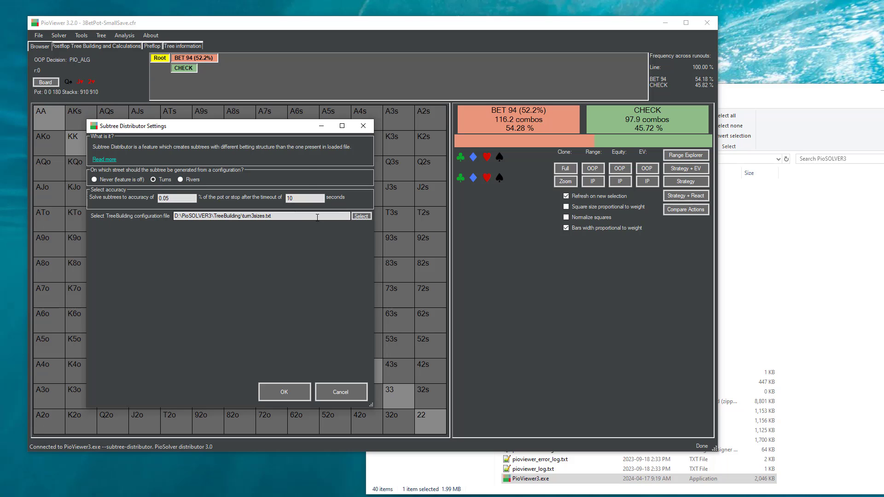
{"action": "left_click", "coordinate": [358, 217]}
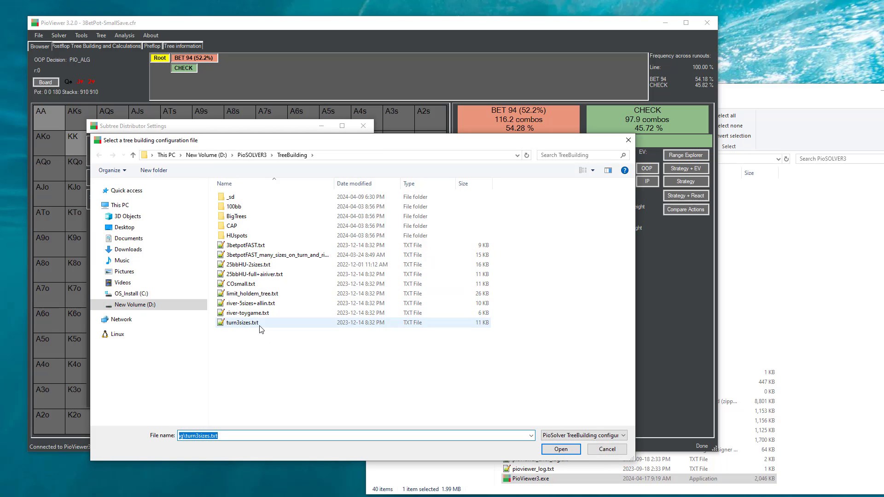
{"action": "left_click", "coordinate": [260, 324]}
{"action": "left_click", "coordinate": [562, 449]}
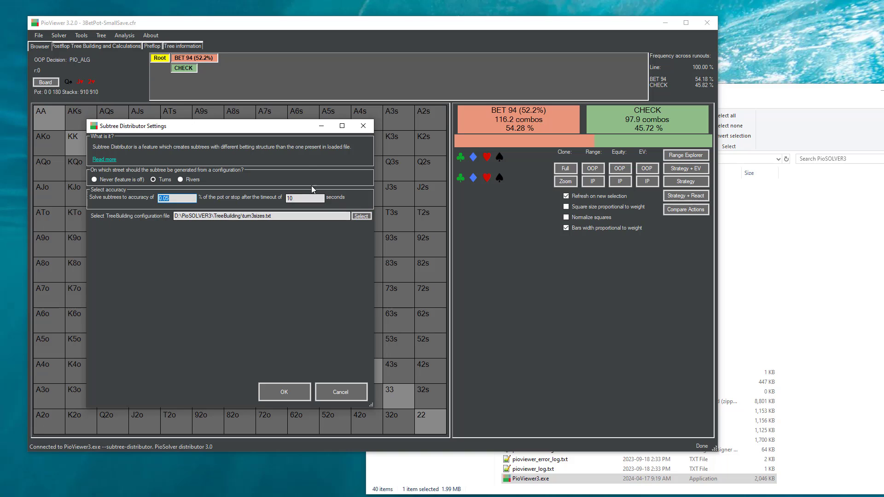
{"action": "key", "text": "Tab"}
{"action": "left_click", "coordinate": [282, 392]}
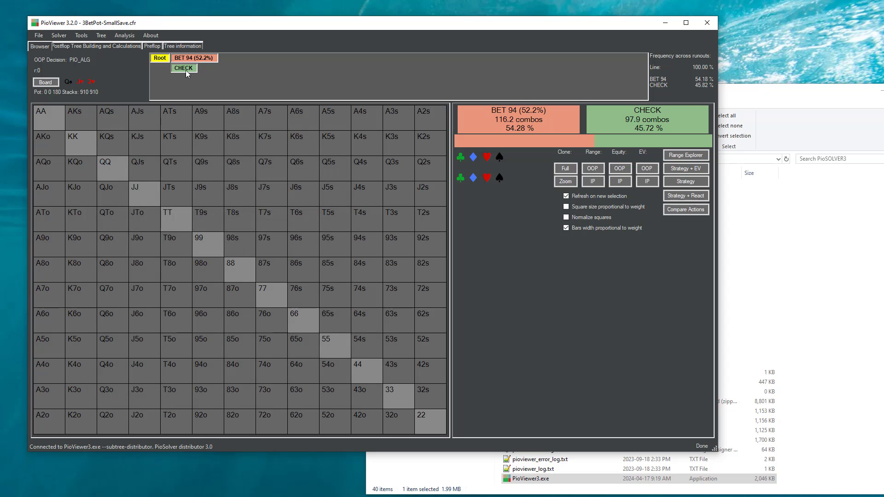
Generate the distributor's turn subtree by following check, bet 94, call and selecting the 5♦ turn
{"action": "left_click", "coordinate": [186, 70]}
{"action": "left_click", "coordinate": [233, 58]}
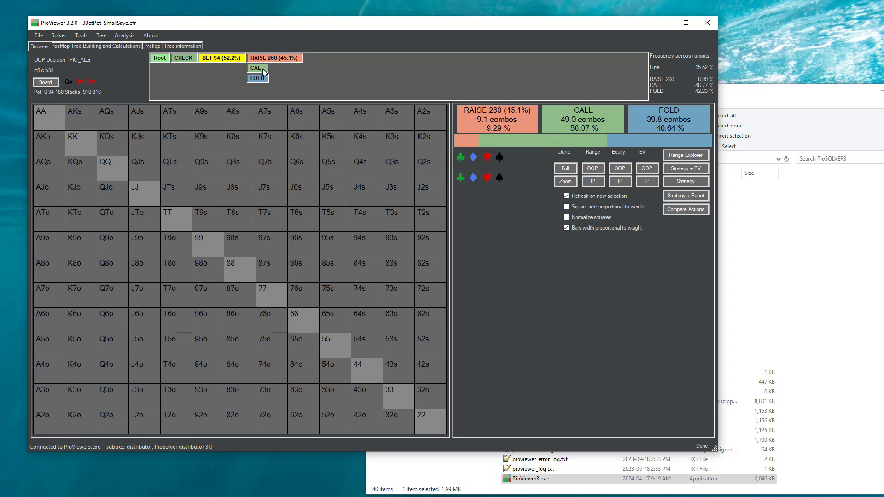
{"action": "left_click", "coordinate": [264, 70]}
{"action": "left_click", "coordinate": [324, 71]}
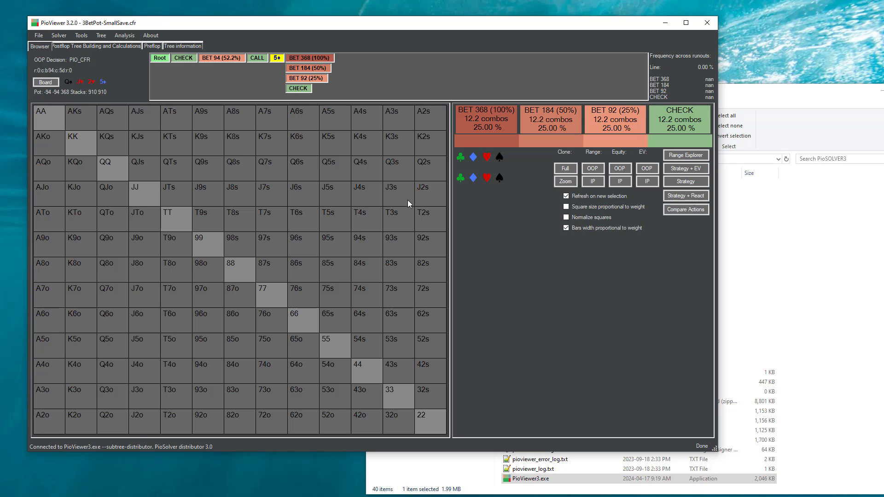
Examine the solver log for the 5♦ turn subtree, checking its final running time, worker line and stop reason
{"action": "left_click", "coordinate": [96, 47]}
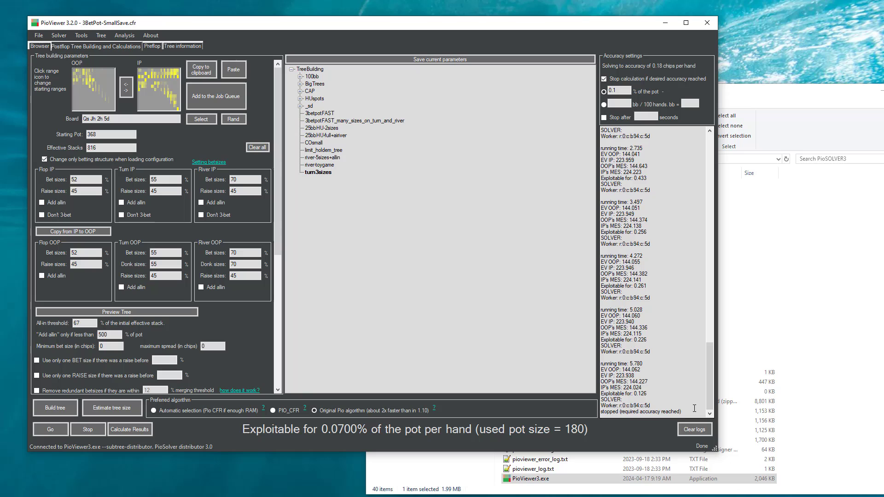
{"action": "double_click", "coordinate": [631, 364]}
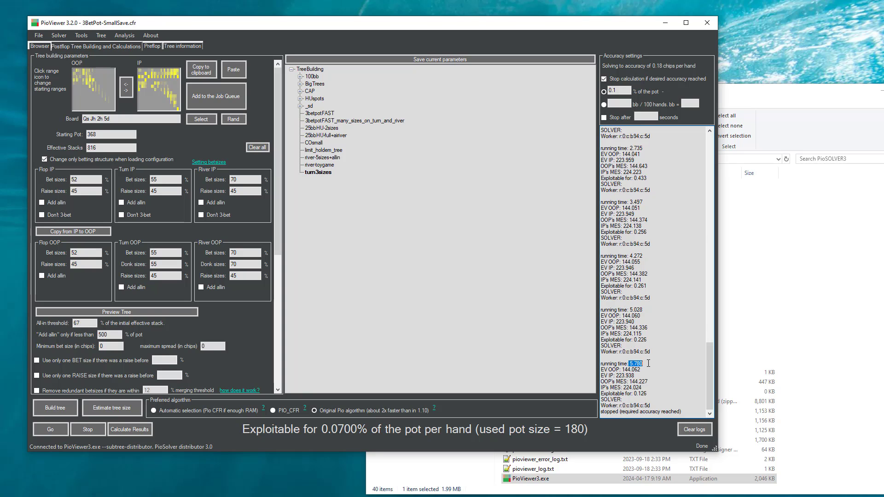
{"action": "left_click_drag", "start_coordinate": [685, 413], "coordinate": [645, 408]}
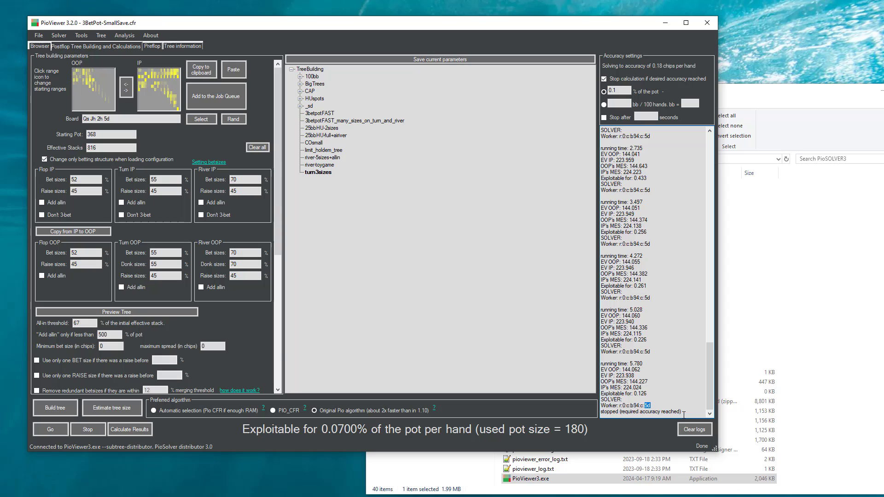
{"action": "left_click_drag", "start_coordinate": [687, 413], "coordinate": [597, 413]}
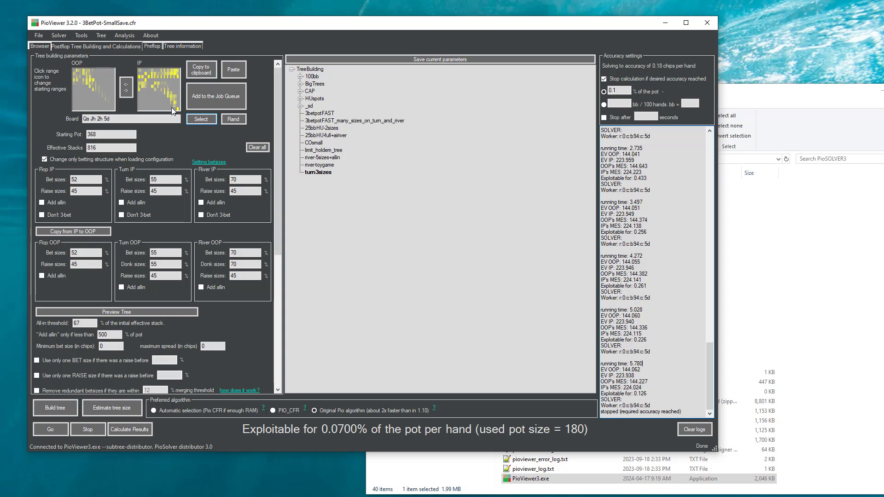
Browse the 5♦ turn line through check, bet 92 (25%) and call to the 4♦ river
{"action": "left_click", "coordinate": [44, 47]}
{"action": "left_click", "coordinate": [302, 89]}
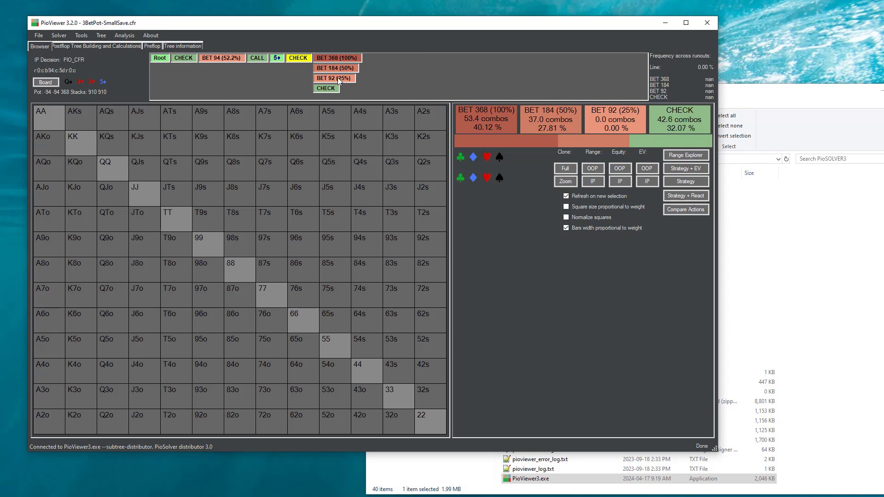
{"action": "left_click", "coordinate": [338, 77]}
{"action": "left_click", "coordinate": [367, 76]}
{"action": "left_click", "coordinate": [421, 68]}
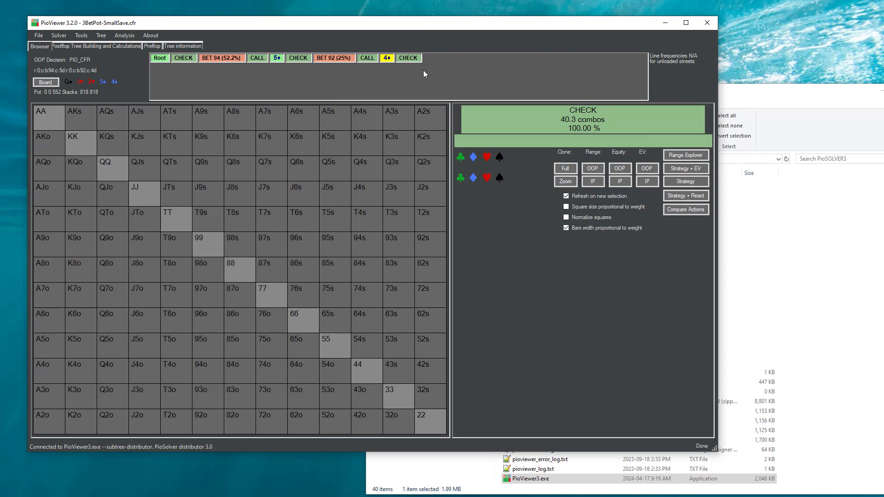
Browse the 5♦ turn line through check, bet 184 (50%) and call to the 5♥ river, ending with check, bet 184 (25%), call
{"action": "left_click", "coordinate": [303, 58]}
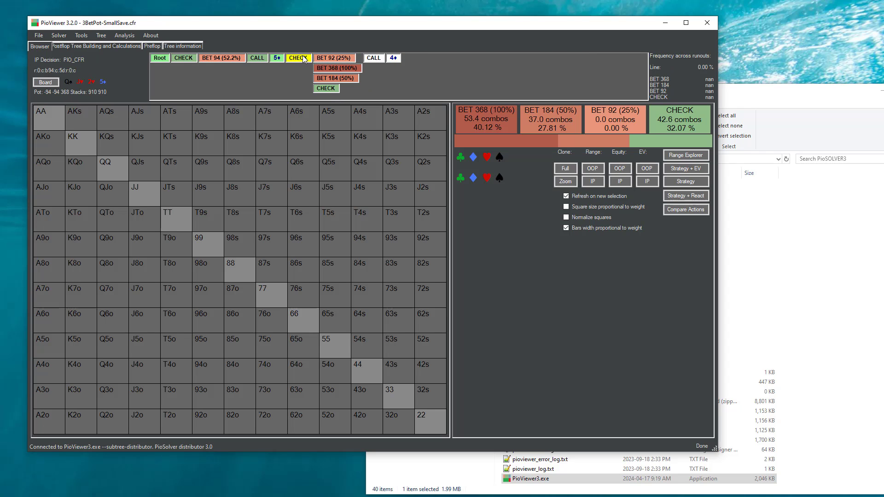
{"action": "left_click", "coordinate": [349, 80]}
{"action": "left_click", "coordinate": [381, 68]}
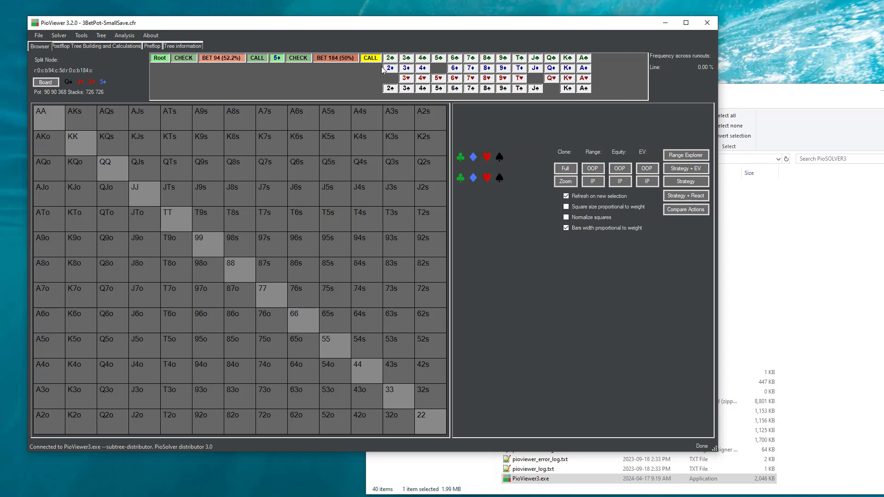
{"action": "left_click", "coordinate": [439, 79]}
{"action": "left_click", "coordinate": [407, 59]}
{"action": "left_click", "coordinate": [458, 69]}
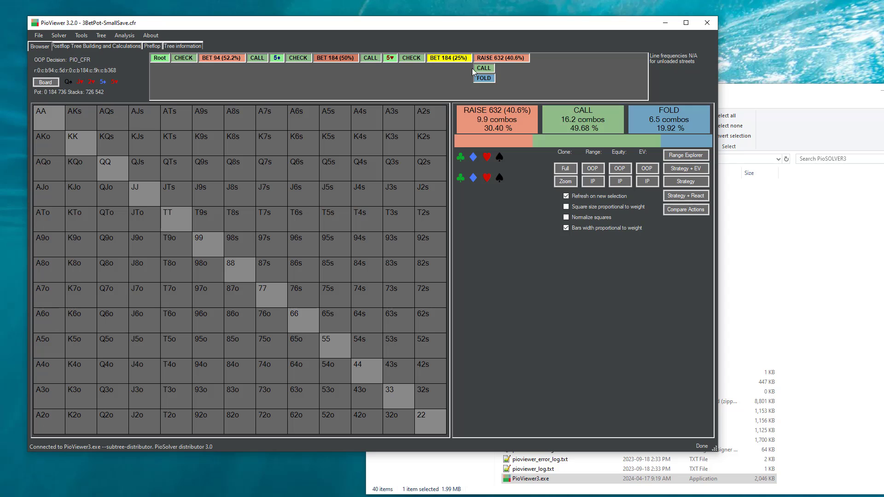
{"action": "left_click", "coordinate": [487, 68]}
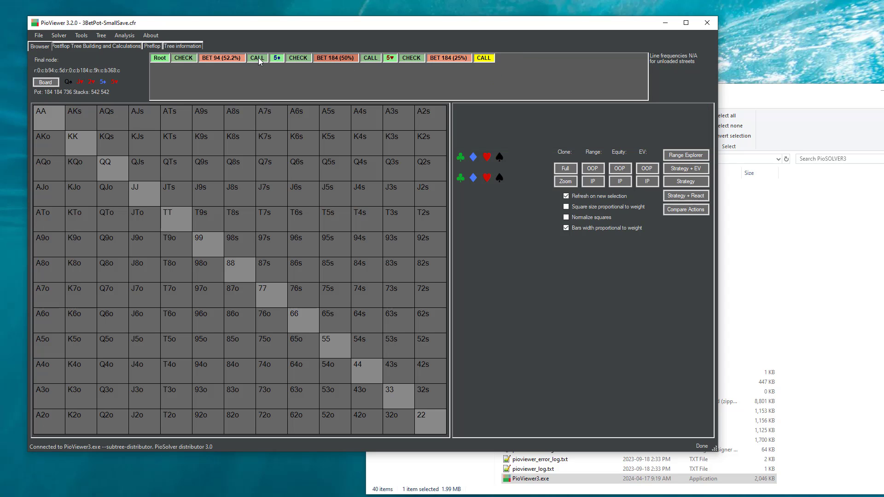
Generate the Q♦ turn subtree after the flop call and check its solver log
{"action": "left_click", "coordinate": [259, 57]}
{"action": "left_click", "coordinate": [437, 79]}
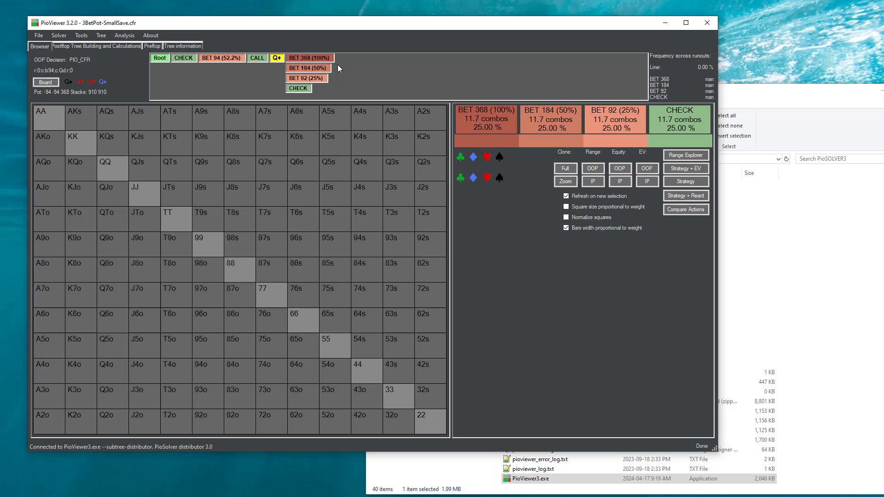
{"action": "left_click", "coordinate": [116, 45]}
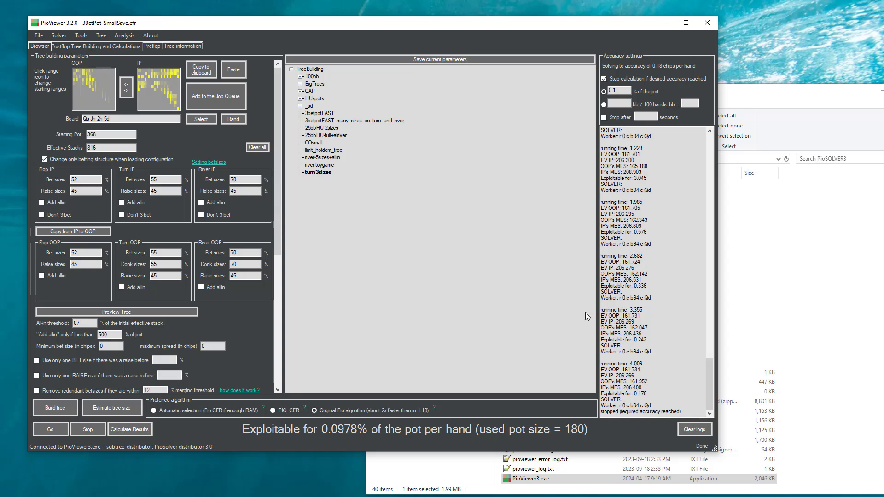
{"action": "left_click", "coordinate": [44, 46]}
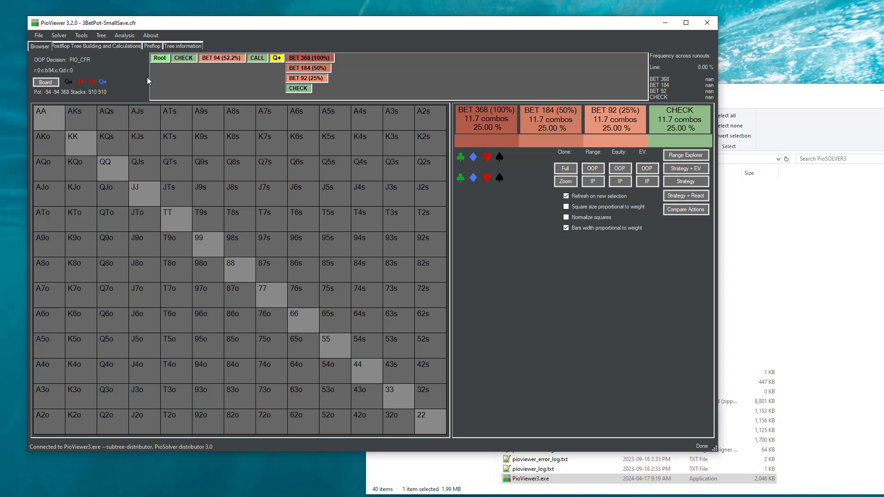
Follow the 92 bet (25%) on the Q♦ turn and review the solver log again
{"action": "left_click", "coordinate": [306, 79]}
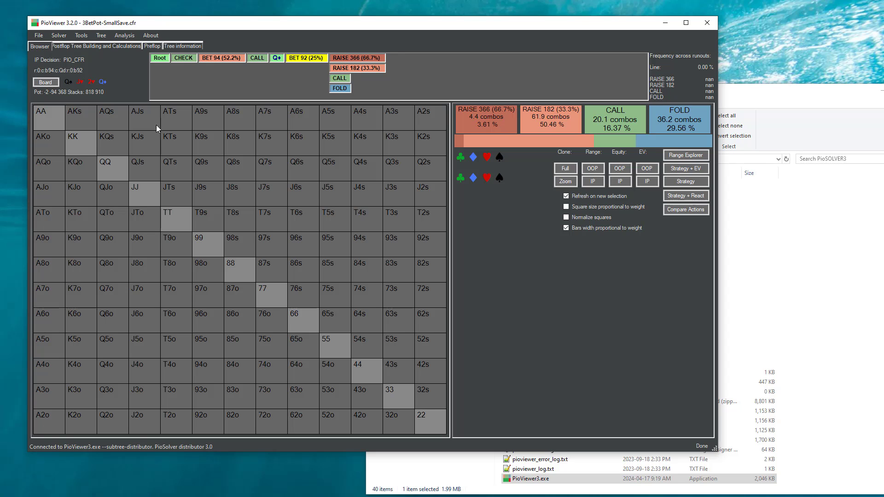
{"action": "left_click", "coordinate": [125, 45]}
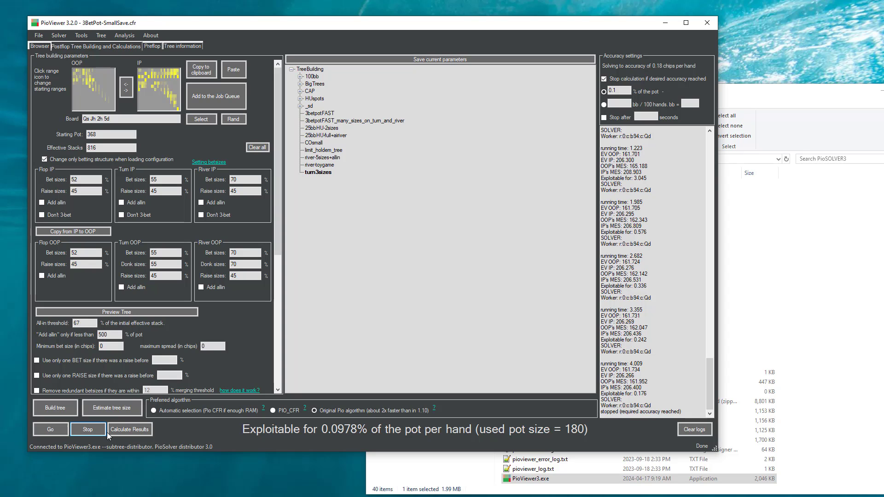
{"action": "left_click", "coordinate": [40, 47]}
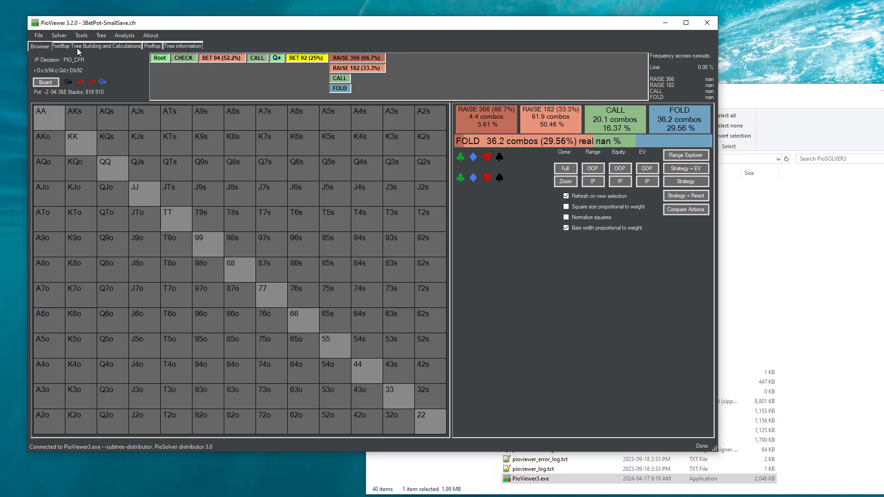
Generate the A♠ turn subtree after the flop call and display the OOP strategy
{"action": "left_click", "coordinate": [257, 60]}
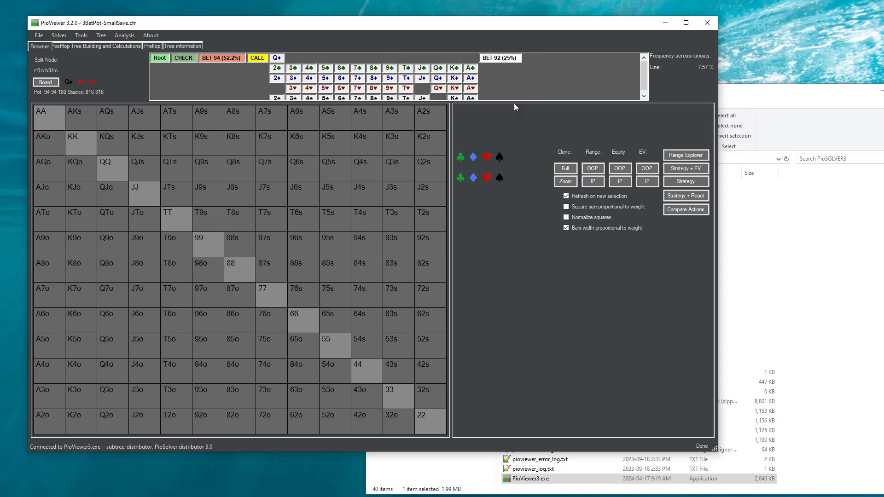
{"action": "left_click", "coordinate": [470, 95]}
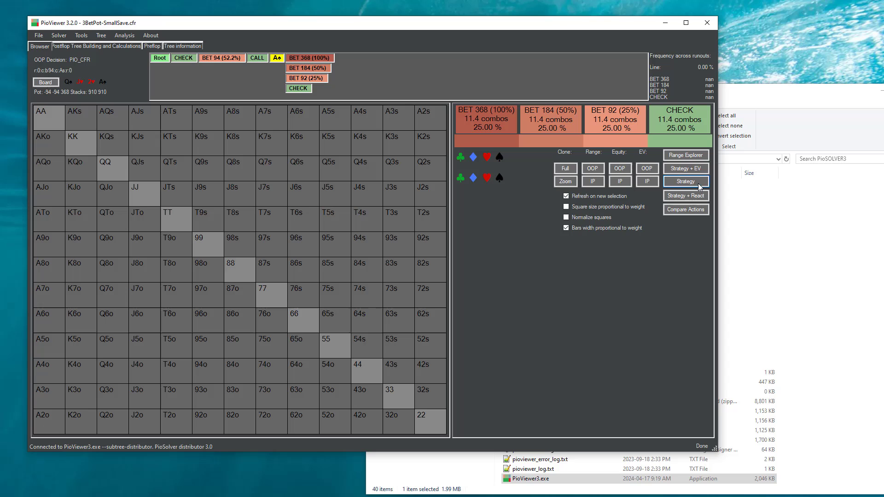
{"action": "left_click", "coordinate": [690, 181]}
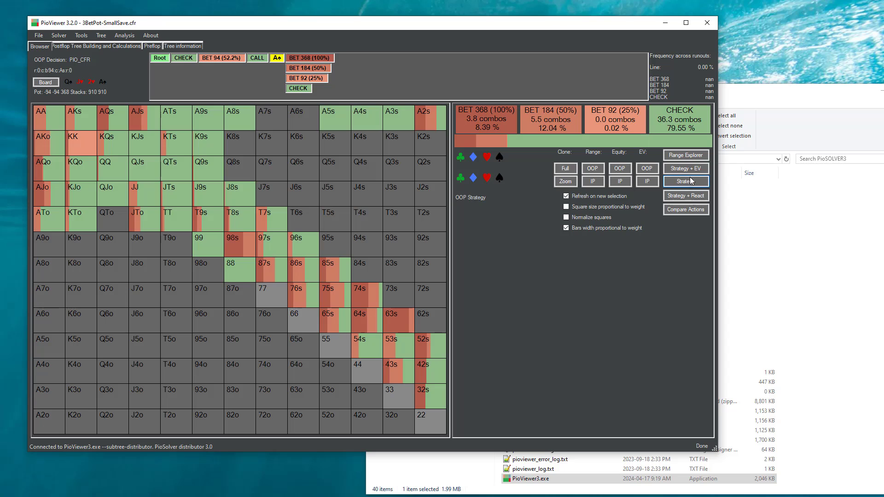
Generate the A♥ turn subtree and display its OOP strategy after checking the stop reason in the solver log
{"action": "left_click", "coordinate": [255, 57]}
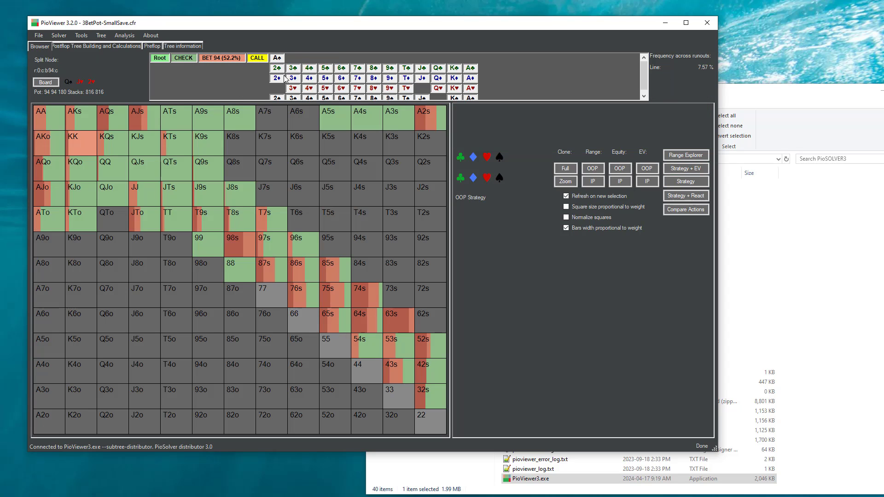
{"action": "left_click", "coordinate": [471, 88]}
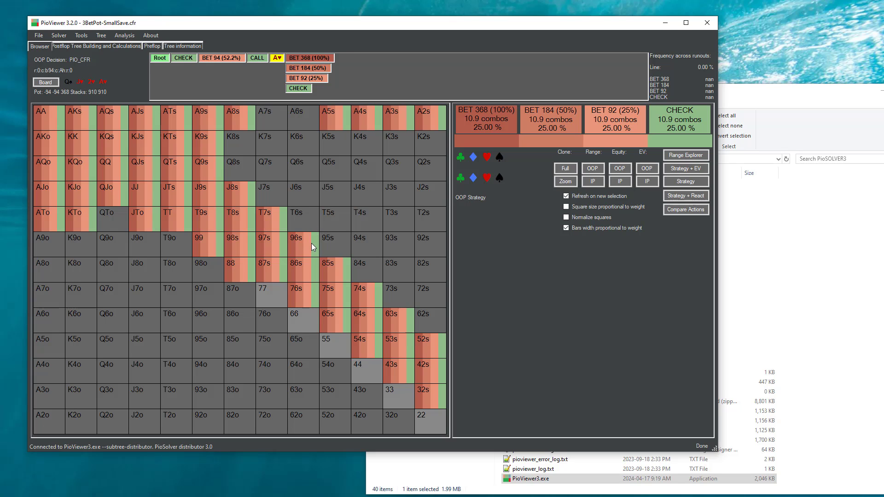
{"action": "left_click", "coordinate": [110, 48]}
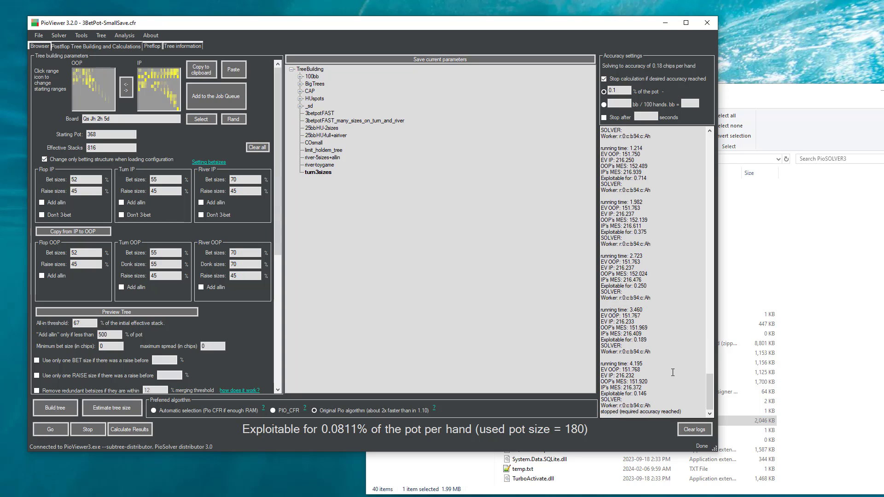
{"action": "left_click_drag", "start_coordinate": [690, 412], "coordinate": [601, 412]}
{"action": "left_click", "coordinate": [40, 46]}
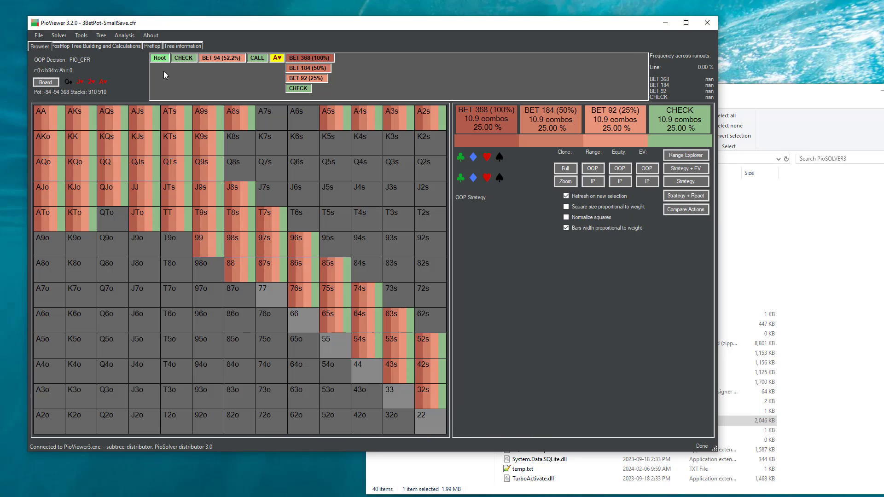
{"action": "left_click", "coordinate": [690, 181]}
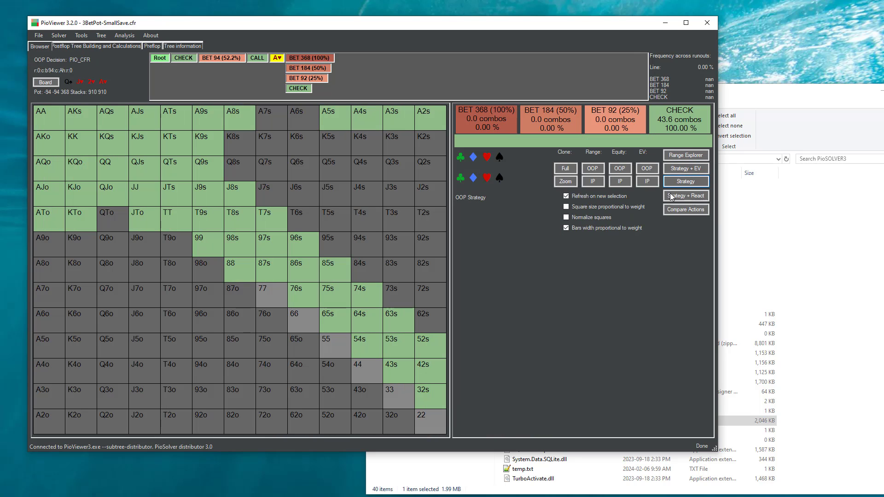
Open the turn card comparison report for the A♥ node and calculate the IP range for all turn cards
{"action": "left_click", "coordinate": [427, 352]}
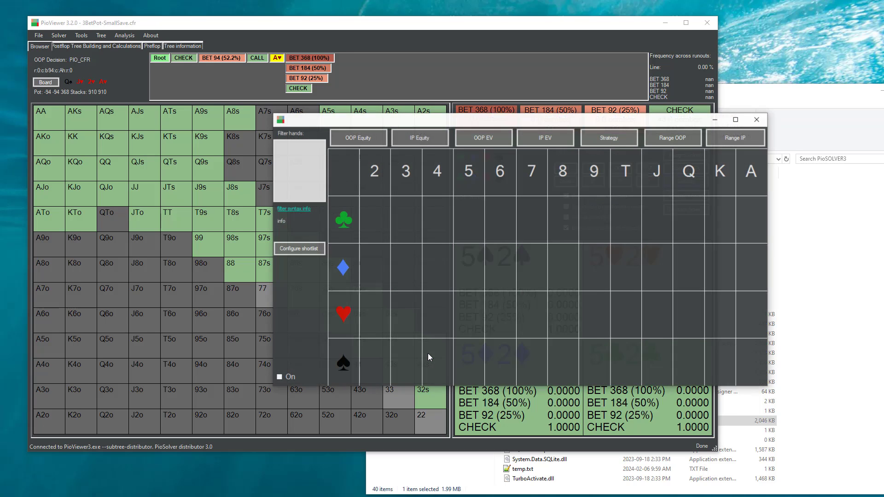
{"action": "left_click_drag", "start_coordinate": [633, 123], "coordinate": [584, 121]}
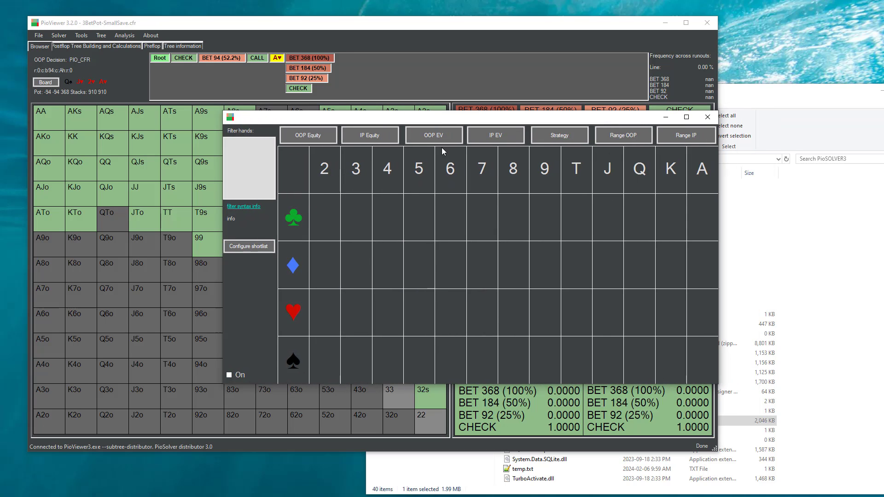
{"action": "left_click", "coordinate": [564, 138]}
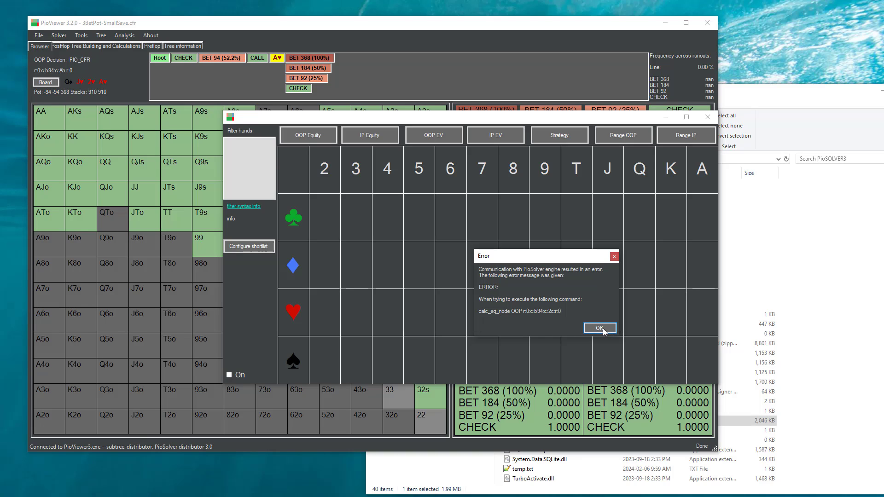
{"action": "left_click", "coordinate": [604, 329]}
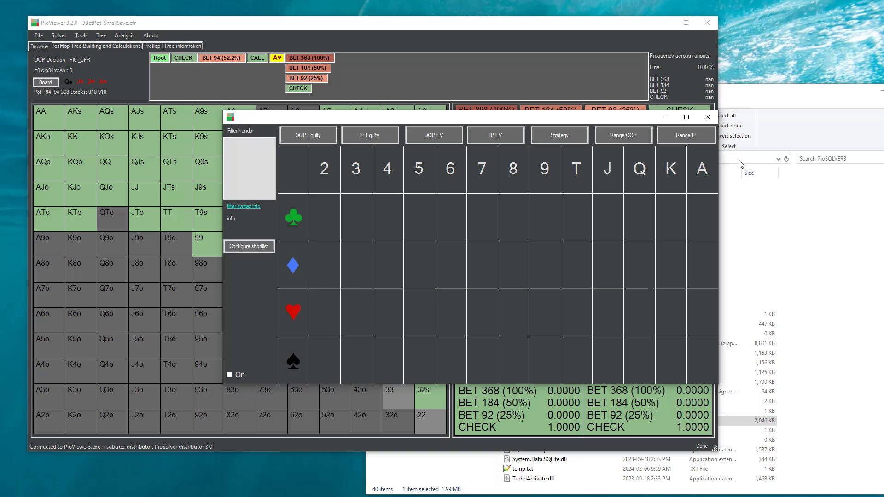
{"action": "left_click", "coordinate": [697, 144]}
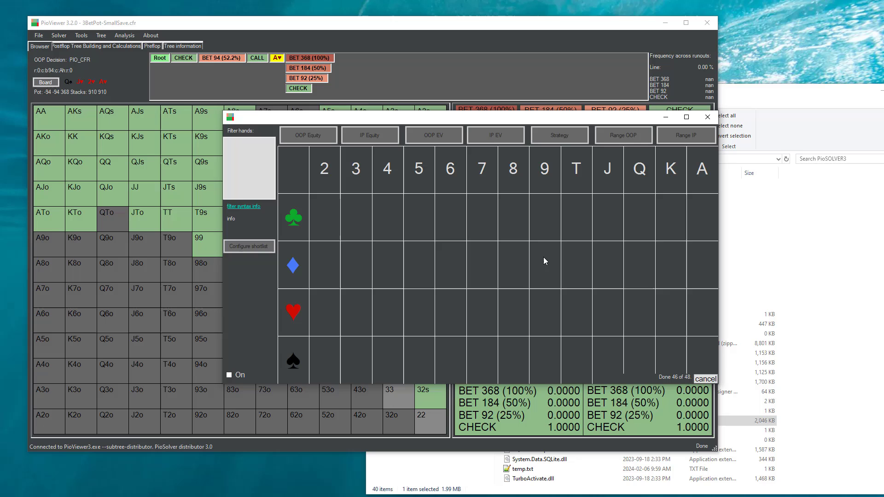
Review the solver log for the generated turn subtrees and bring the report window back in front
{"action": "left_click", "coordinate": [95, 46]}
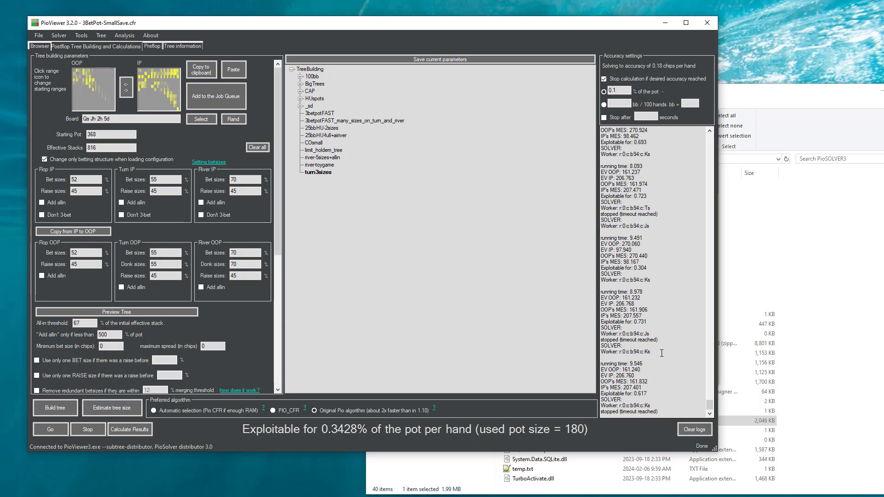
{"action": "left_click_drag", "start_coordinate": [288, 27], "coordinate": [235, 38]}
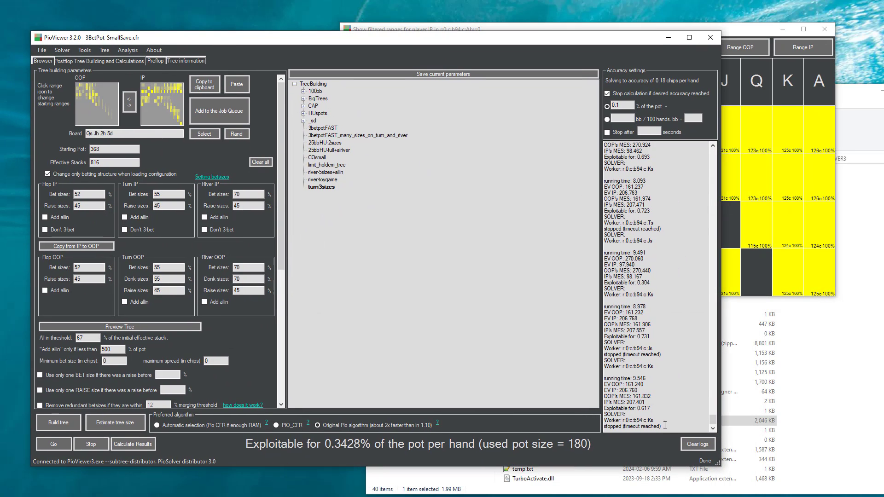
{"action": "left_click", "coordinate": [746, 31]}
{"action": "left_click_drag", "start_coordinate": [746, 31], "coordinate": [704, 132]}
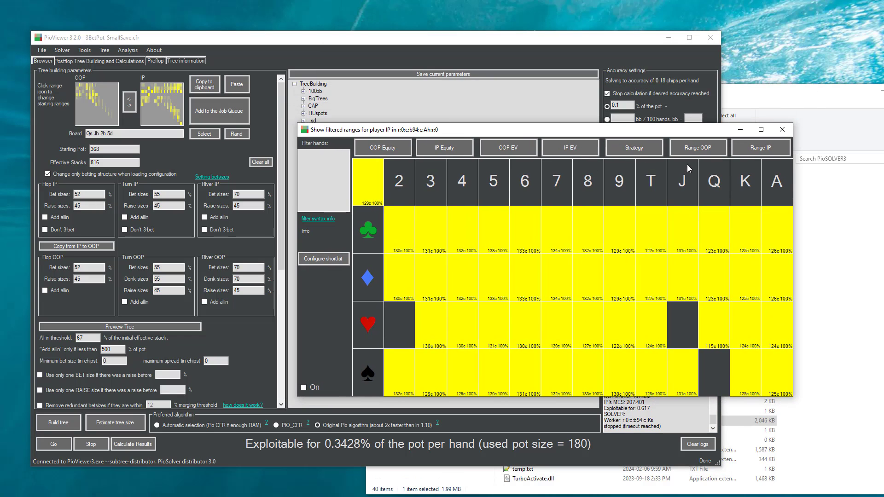
Compare the strategy across all turn cards in the report, and close the report
{"action": "left_click", "coordinate": [650, 147]}
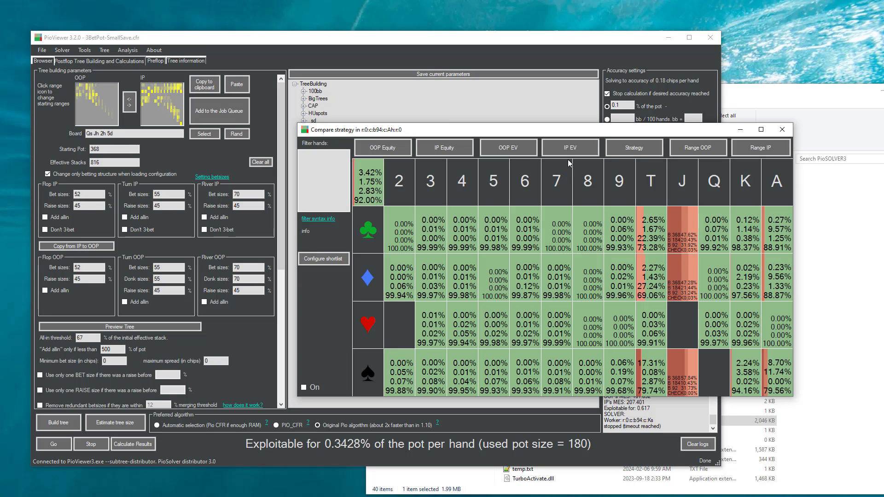
{"action": "left_click", "coordinate": [779, 133]}
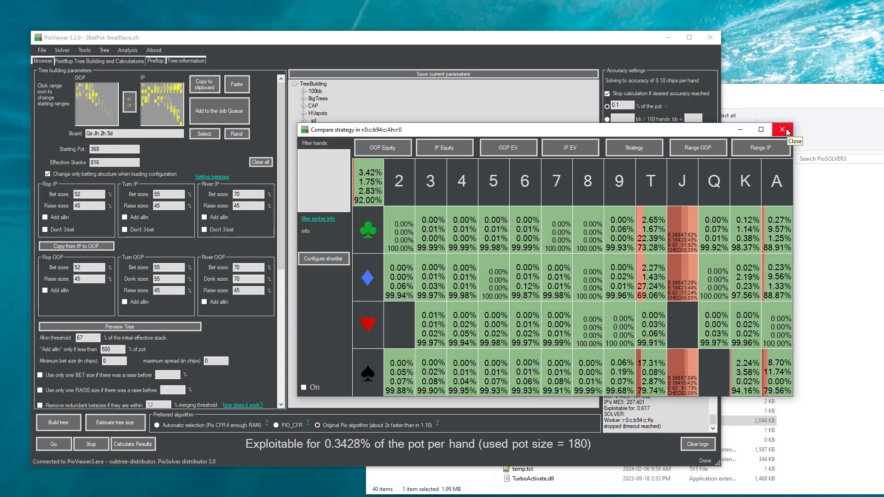
{"action": "left_click", "coordinate": [783, 130]}
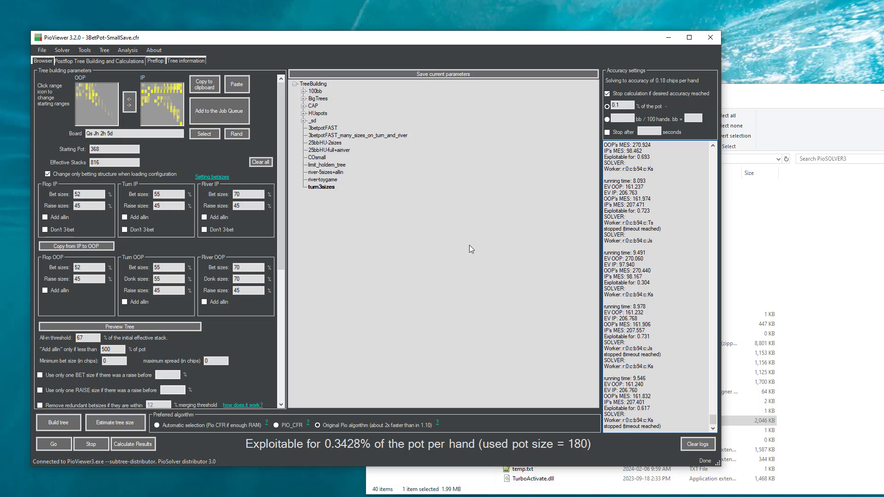
Close the subtree-distributor viewer, relaunch PioViewer3.exe from the PioSOLVER3 folder, and position the new window for a comparison of two trees
{"action": "left_click", "coordinate": [711, 39]}
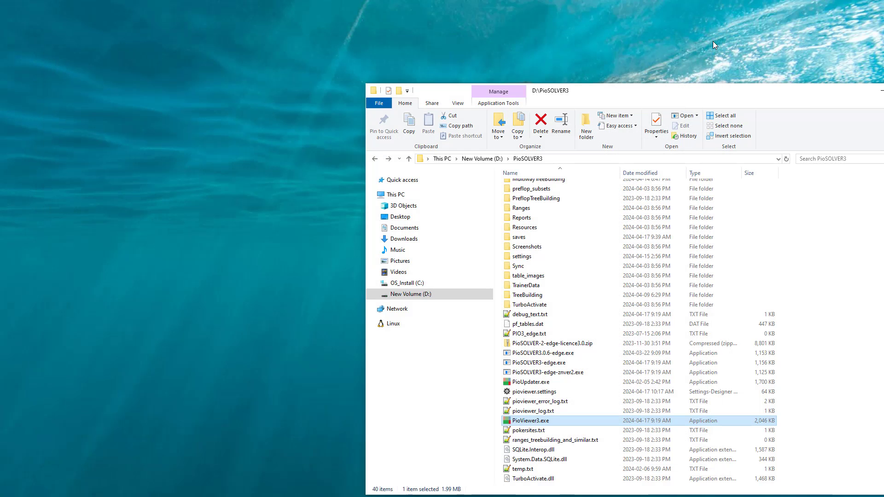
{"action": "key", "text": "Return"}
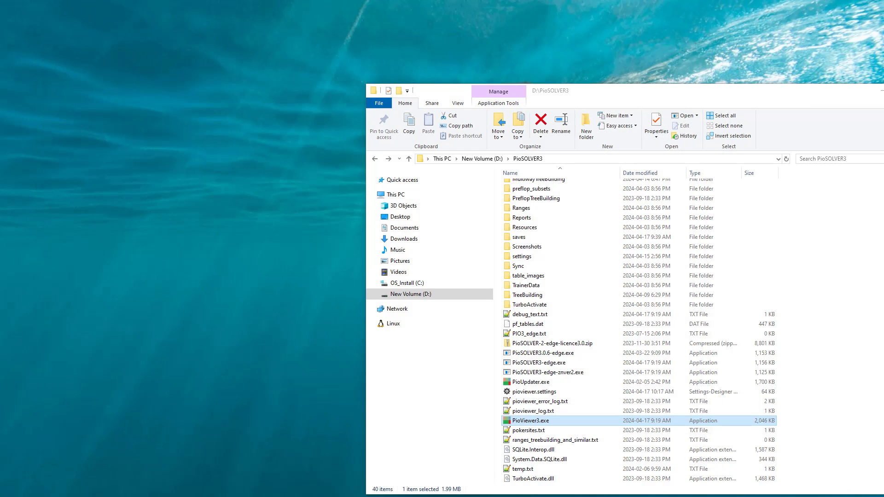
{"action": "left_click_drag", "start_coordinate": [485, 69], "coordinate": [573, 12]}
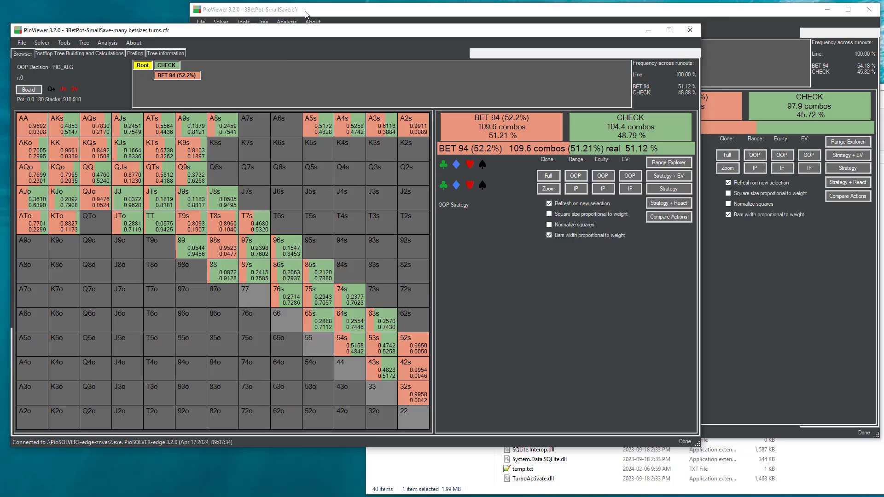
Compare the tree building parameters of 3BetPot-SmallSave.cfr and 3BetPot-SmallSave-many betsizes turns.cfr with both windows side by side
{"action": "left_click_drag", "start_coordinate": [305, 13], "coordinate": [303, 19]}
{"action": "left_click", "coordinate": [269, 39]}
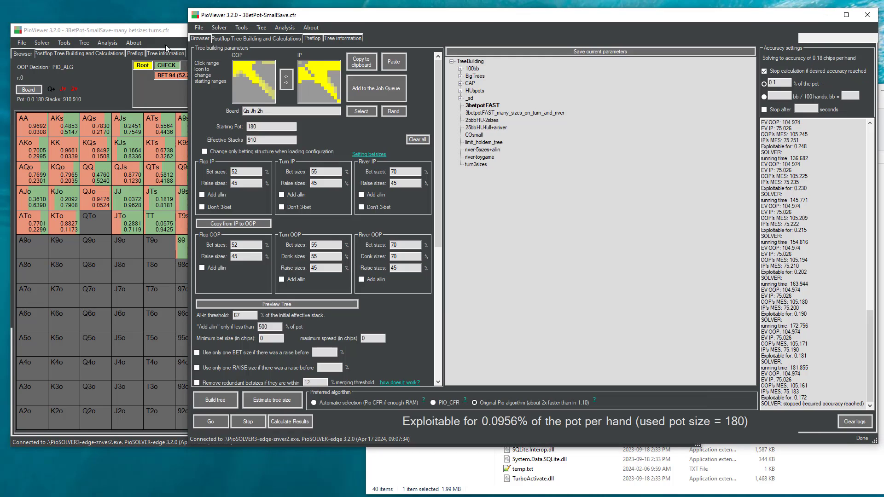
{"action": "left_click", "coordinate": [102, 54]}
{"action": "left_click", "coordinate": [361, 17]}
{"action": "left_click_drag", "start_coordinate": [361, 18], "coordinate": [448, 32]}
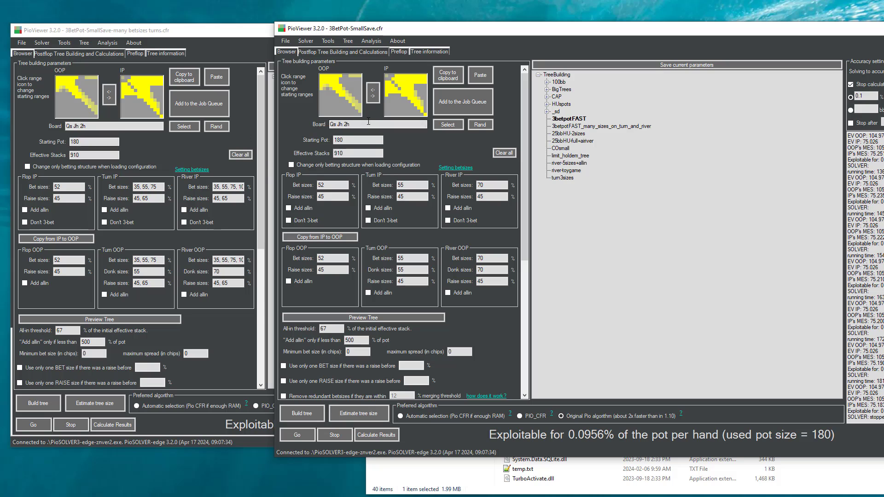
{"action": "left_click", "coordinate": [304, 237]}
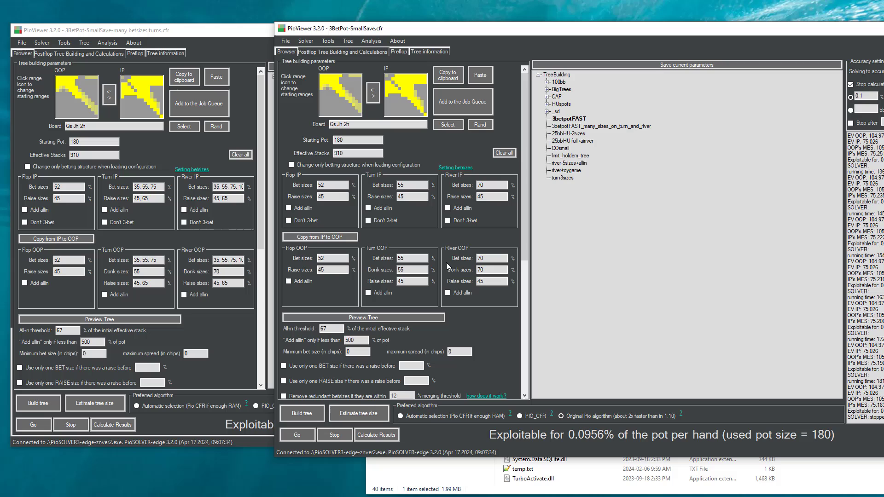
{"action": "left_click", "coordinate": [339, 196]}
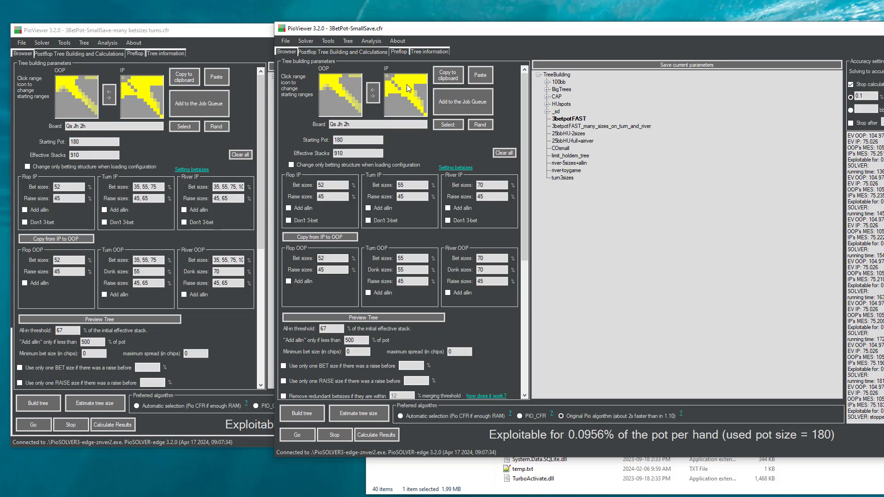
Return both trees to the browser view and compare their root OOP flop strategies side by side
{"action": "left_click_drag", "start_coordinate": [372, 29], "coordinate": [419, 24]}
{"action": "left_click", "coordinate": [338, 48]}
{"action": "left_click", "coordinate": [17, 55]}
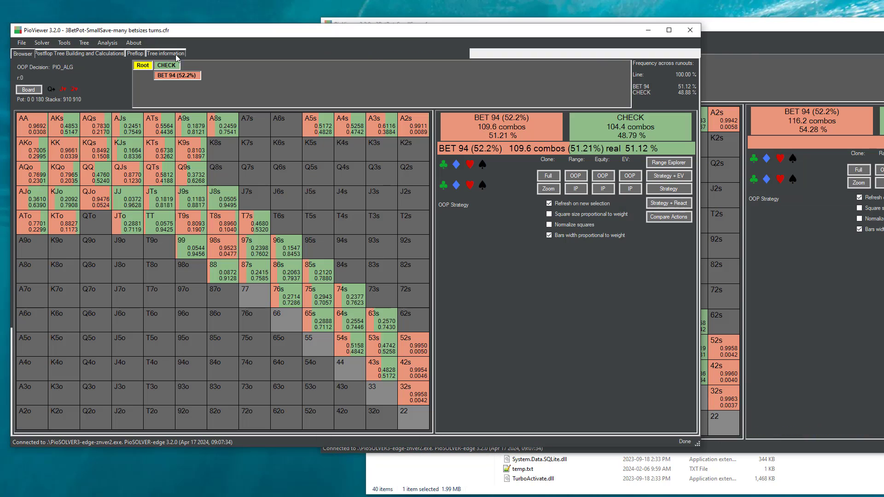
{"action": "left_click_drag", "start_coordinate": [744, 26], "coordinate": [874, 29]}
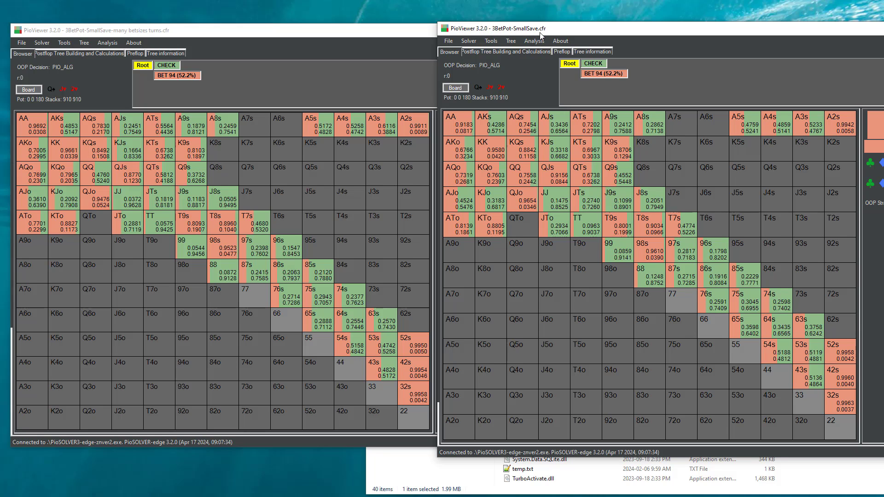
Overlap the two windows, review the 3BetPot-SmallSave building parameters, and compare its root OOP strategy with the many-betsizes tree
{"action": "left_click_drag", "start_coordinate": [541, 34], "coordinate": [125, 175]}
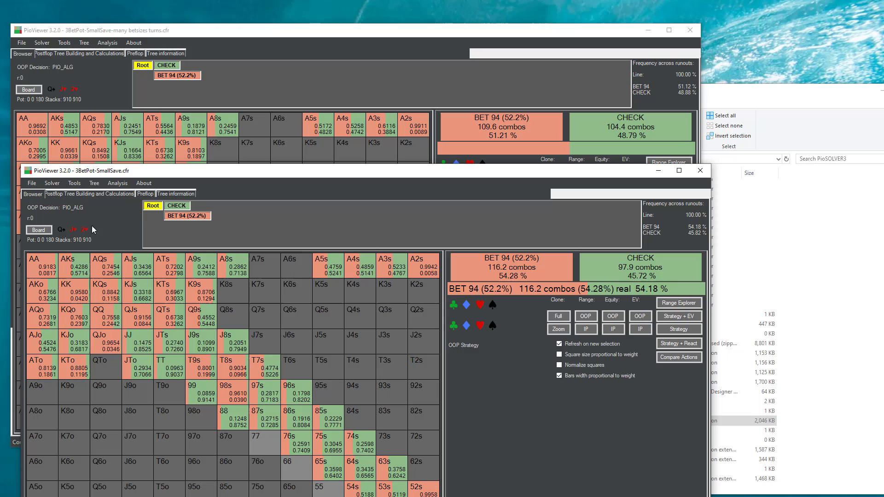
{"action": "left_click", "coordinate": [55, 195]}
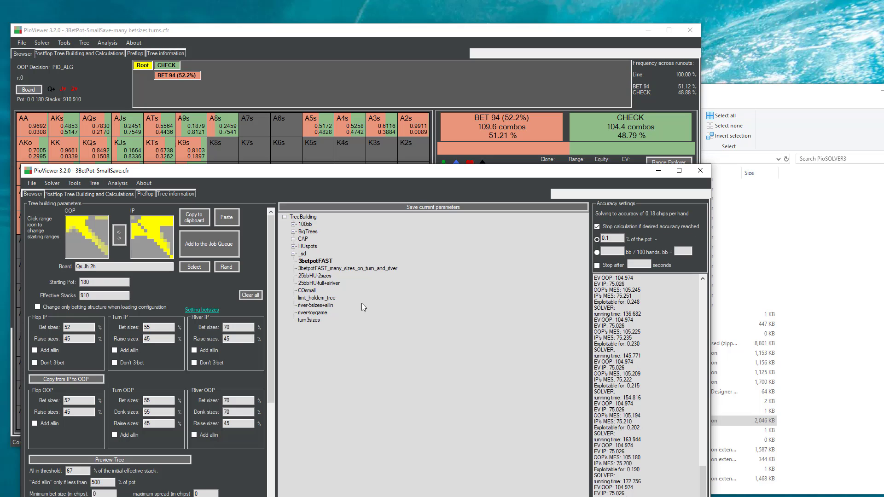
{"action": "left_click", "coordinate": [32, 194]}
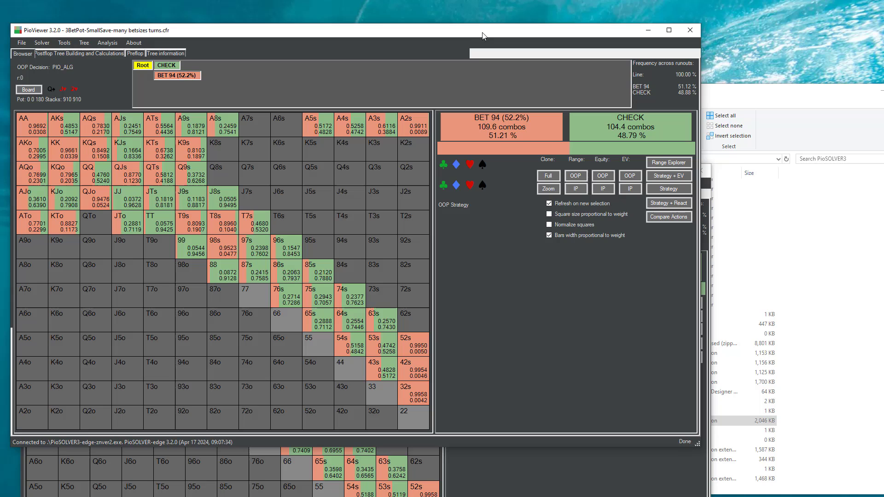
{"action": "left_click", "coordinate": [489, 126]}
{"action": "left_click", "coordinate": [581, 485]}
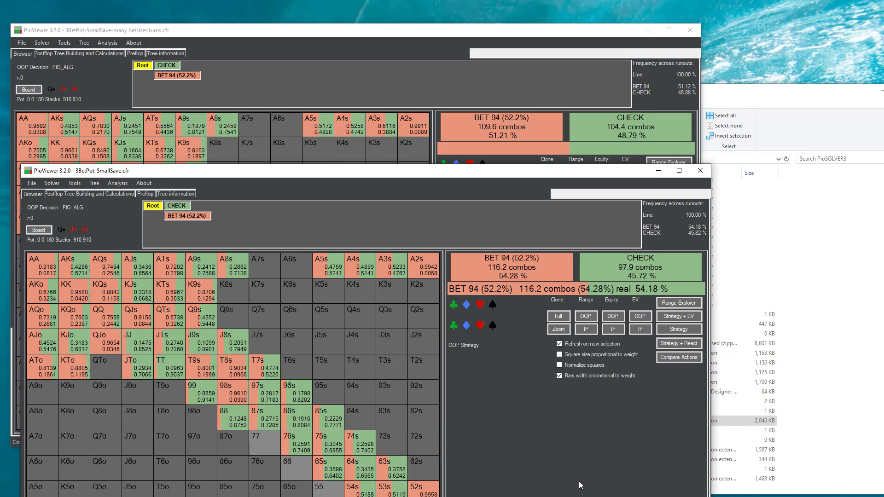